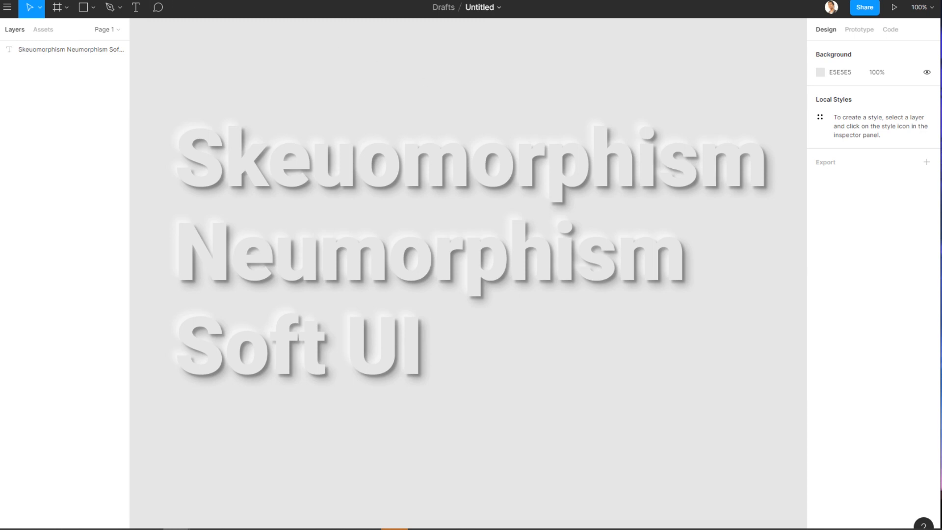
Examine reference skeuomorphic designs and the CSS shadow properties of their elements.
left_click(143, 1)
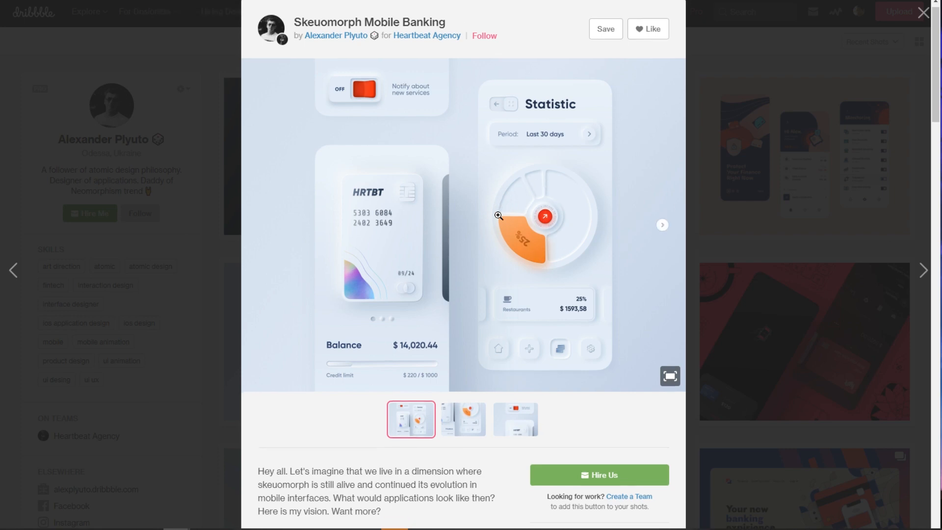
scroll(492, 212, "down", 7)
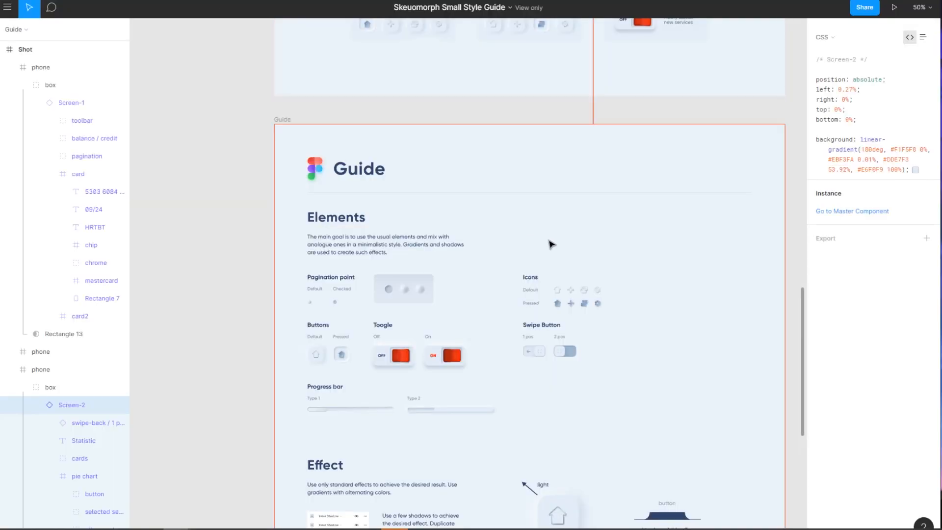
scroll(585, 257, "up", 1)
scroll(586, 257, "down", 3)
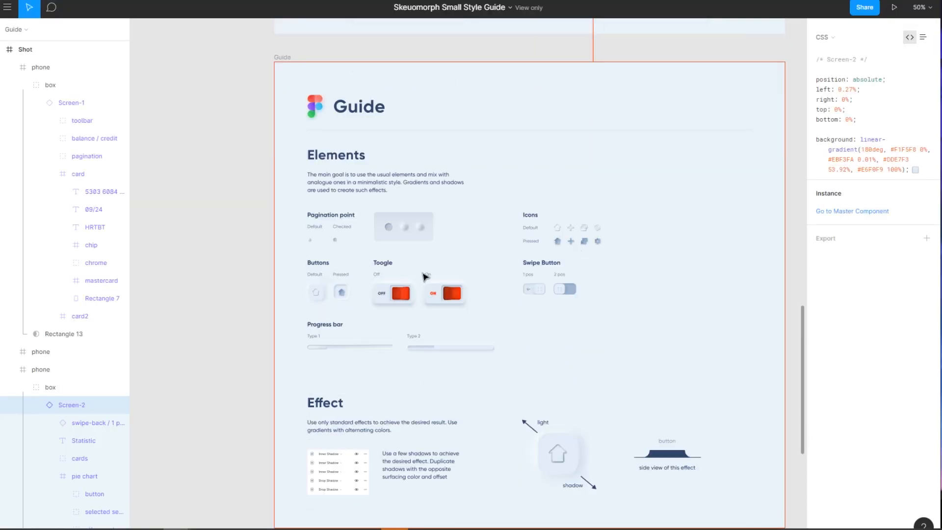
scroll(429, 276, "up", 8)
left_click(531, 301)
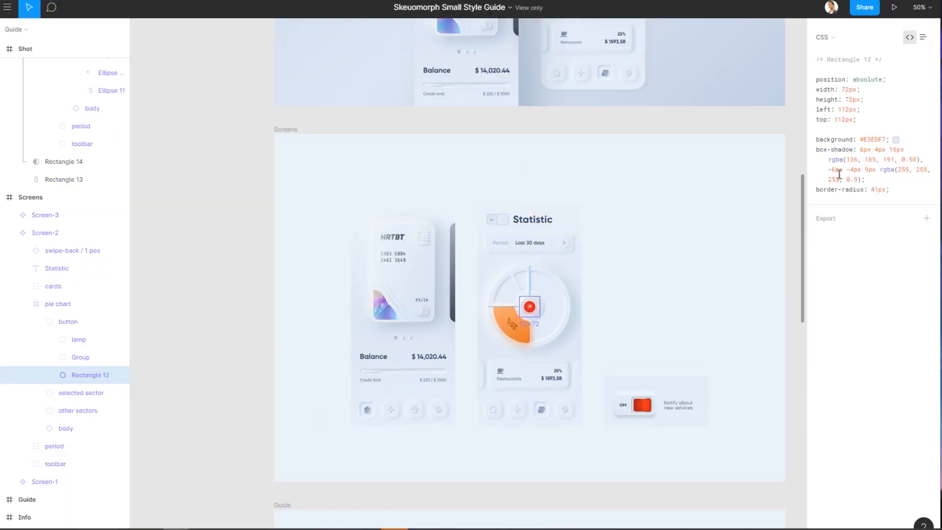
left_click_drag(900, 189, 816, 140)
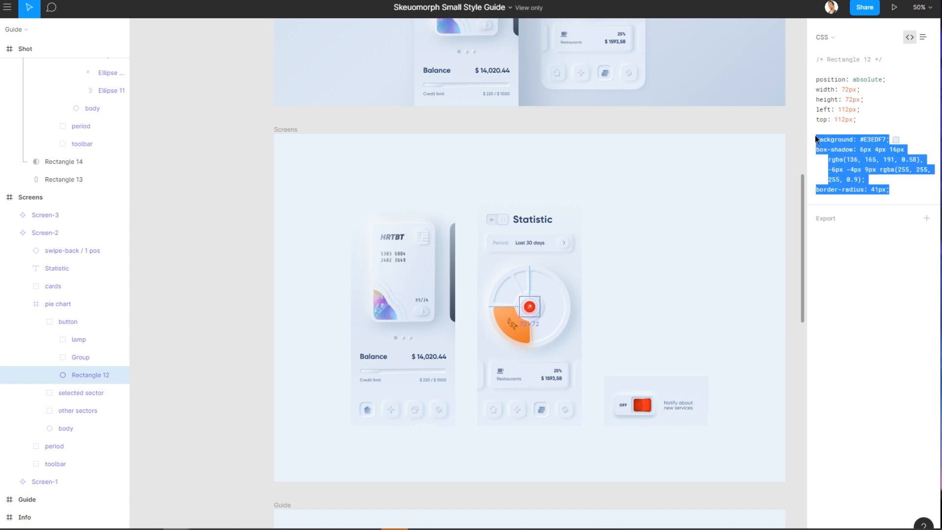
left_click(245, 161)
scroll(259, 164, "up", 2)
scroll(258, 164, "up", 2)
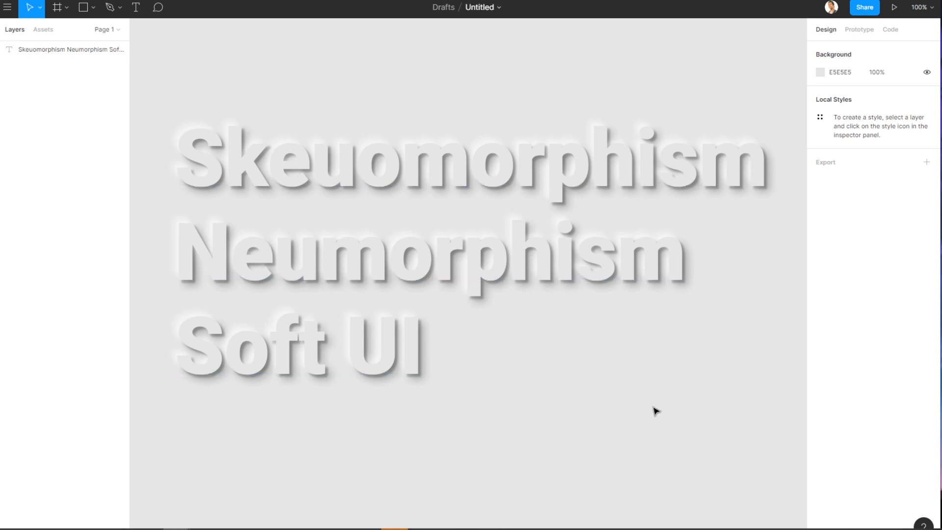
Delete the Skeuomorphism Neumorphism Soft UI text layer from the canvas.
left_click(432, 269)
key("Delete")
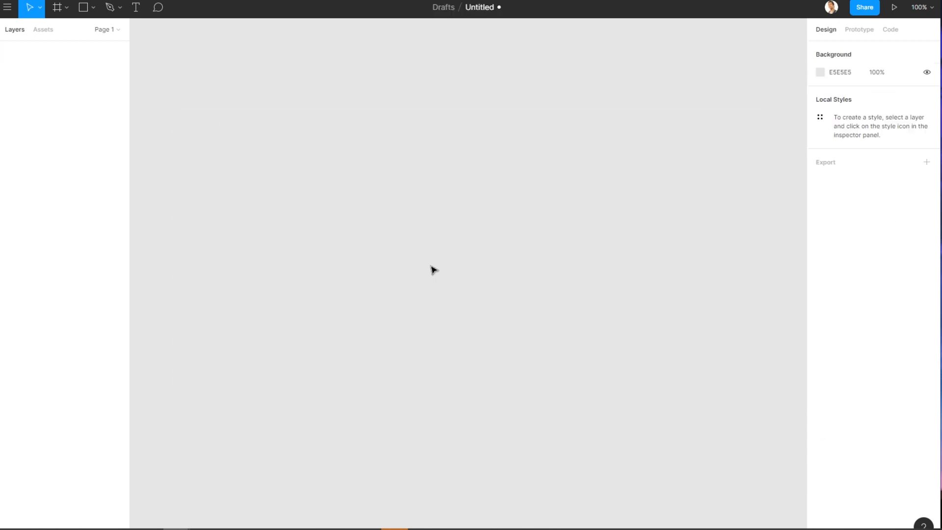
Create an iPhone 11 Pro Max frame from the phone presets.
left_click(57, 8)
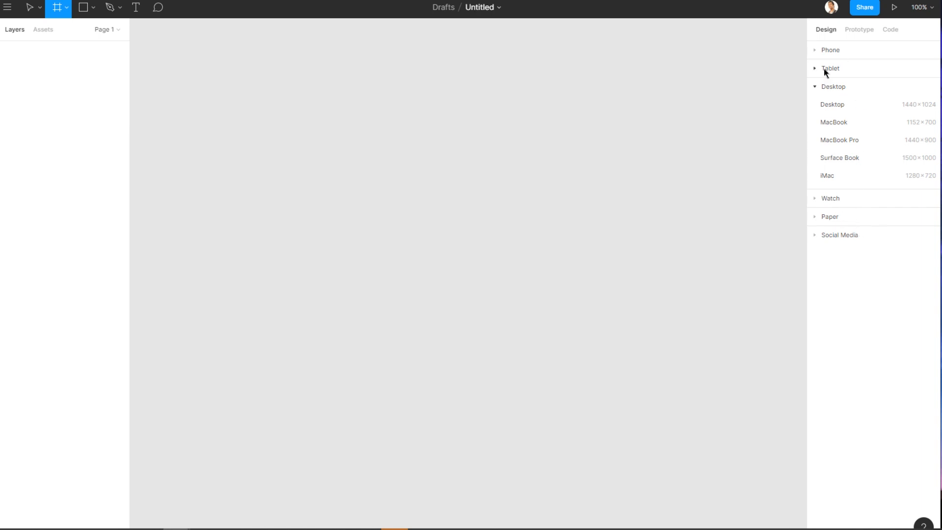
left_click(831, 50)
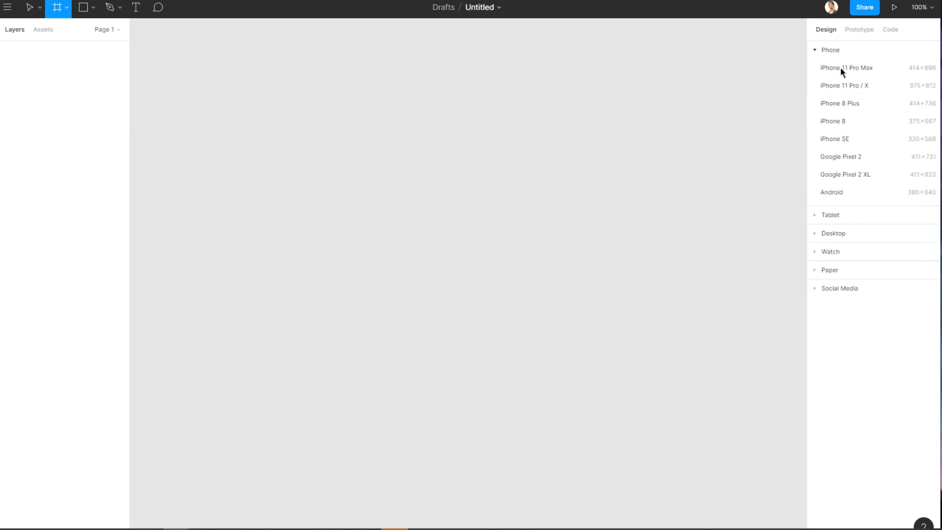
left_click(840, 68)
left_click(679, 190)
left_click(411, 169)
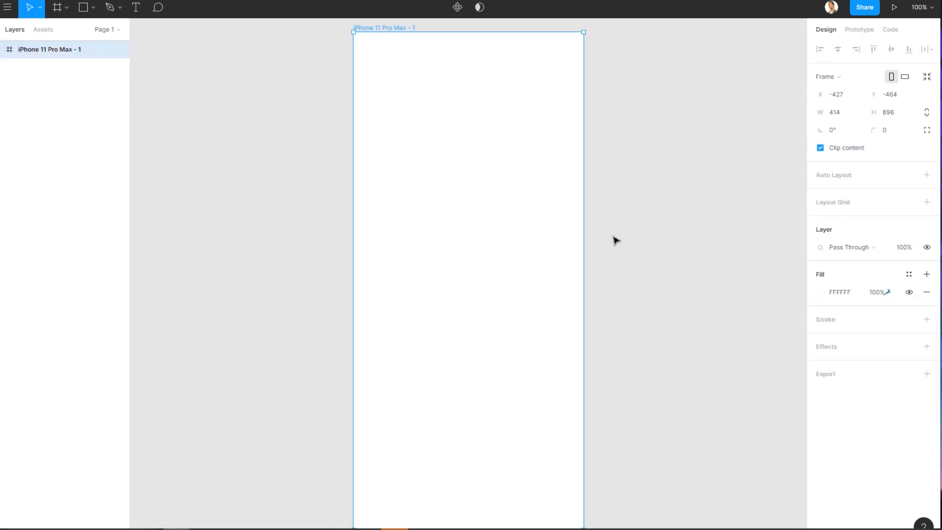
Set the frame's fill colour to EEEEEE.
left_click(820, 294)
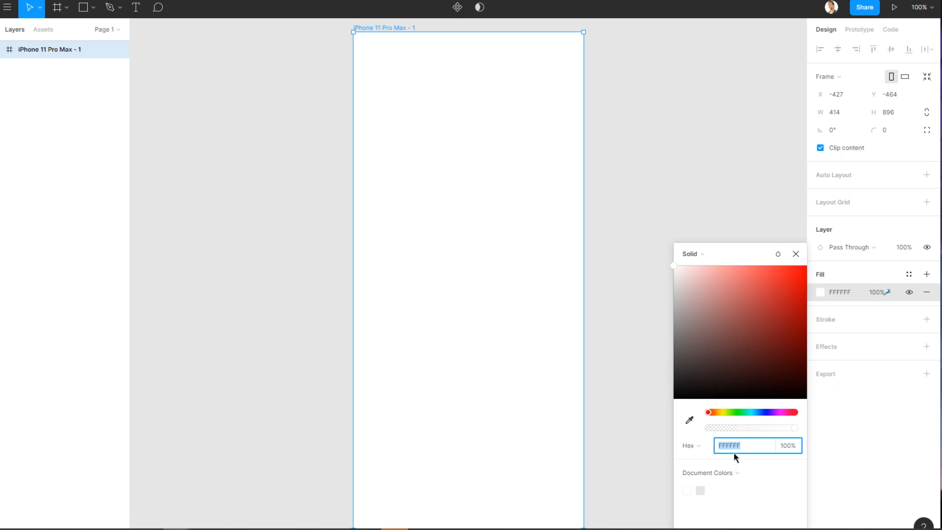
type("eeeeee")
key("Return")
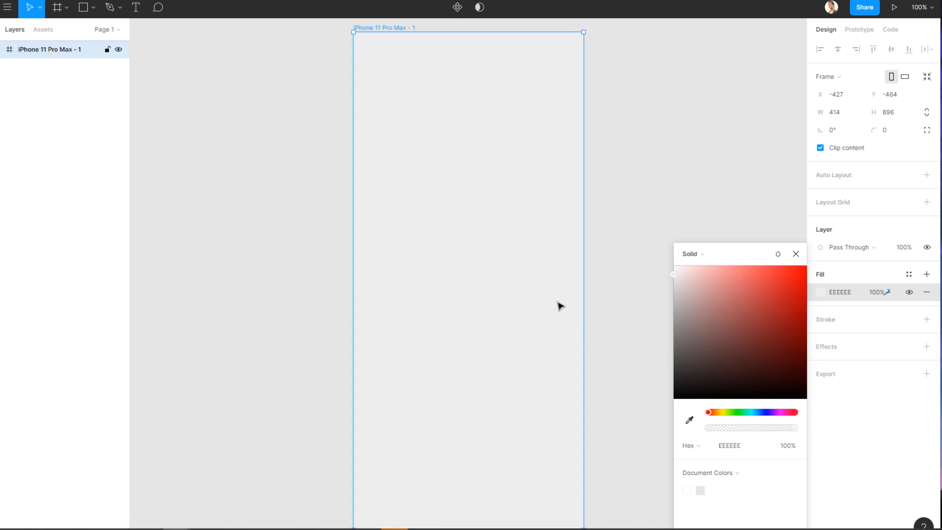
left_click(621, 196)
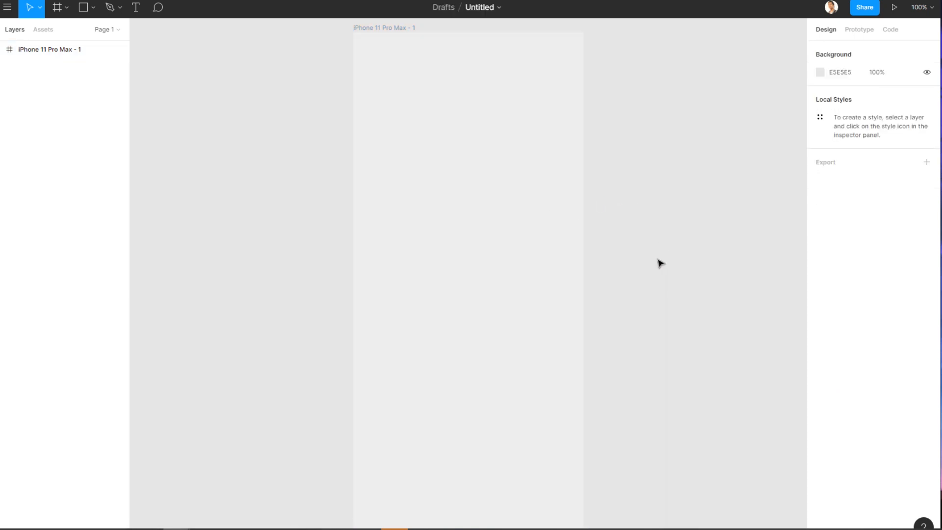
Change the canvas background colour to a dark grey, 4B4747.
left_click(458, 227)
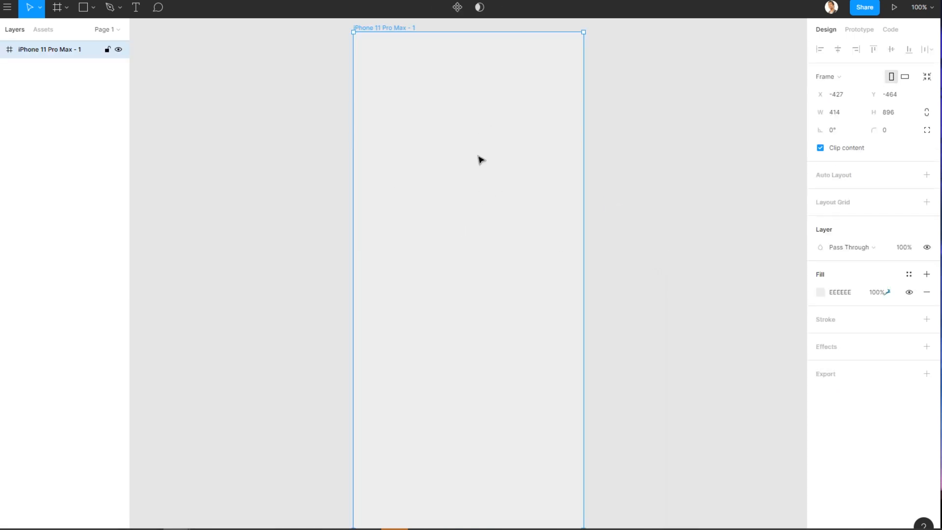
left_click(697, 221)
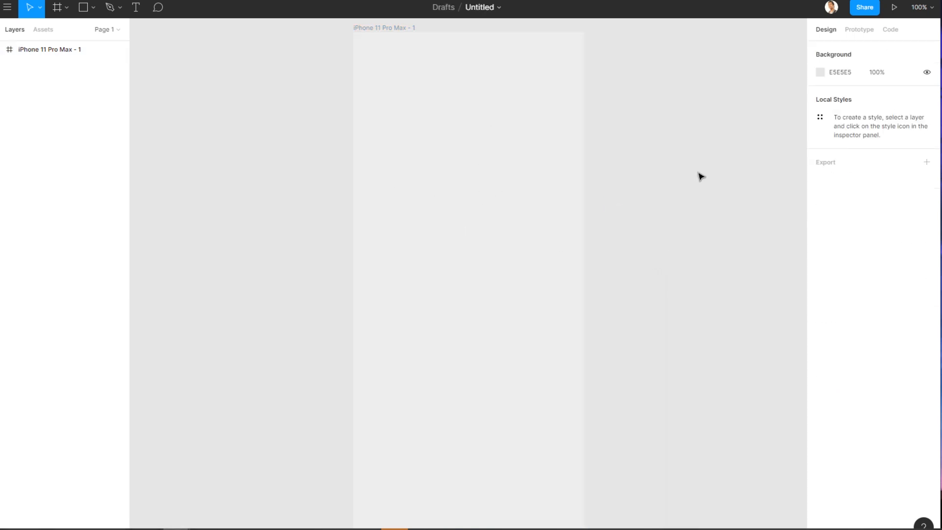
left_click(820, 72)
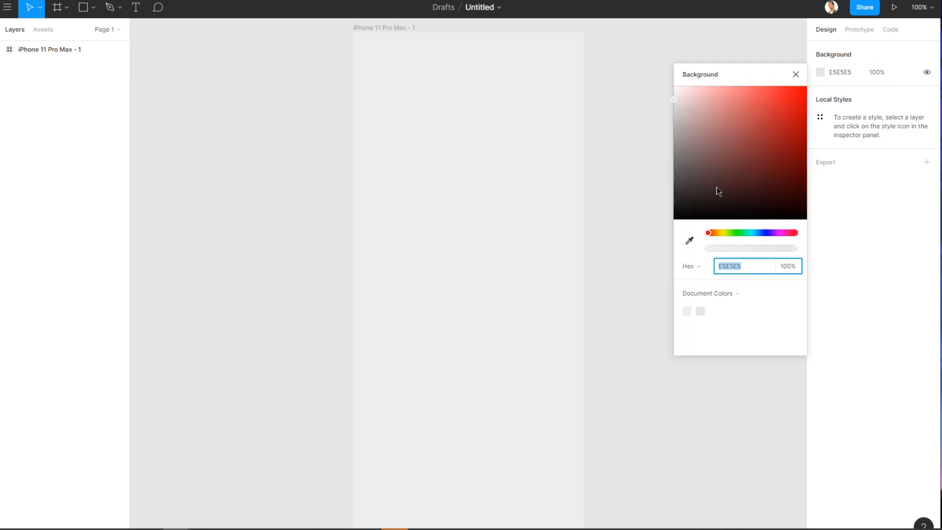
left_click(682, 180)
left_click(795, 75)
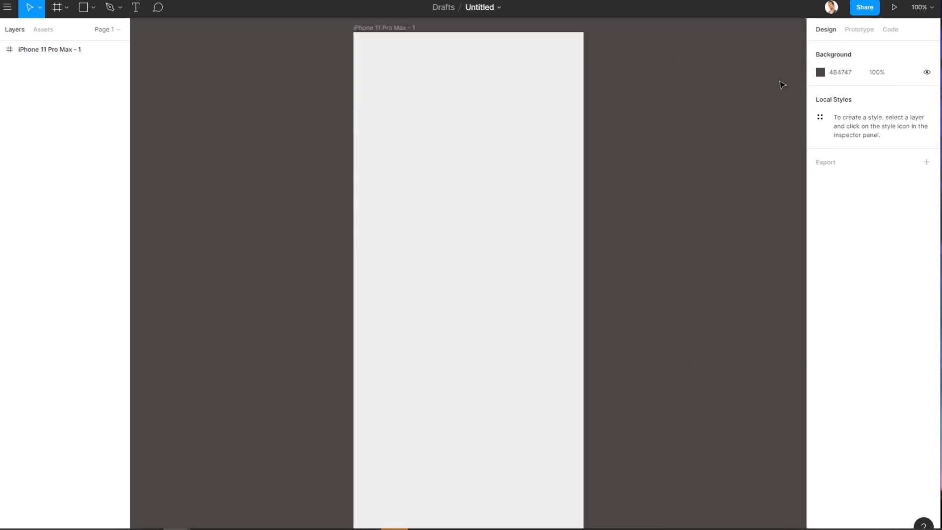
Draw a square rectangle about 276 × 276 near the top of the frame.
scroll(670, 252, "up", 1)
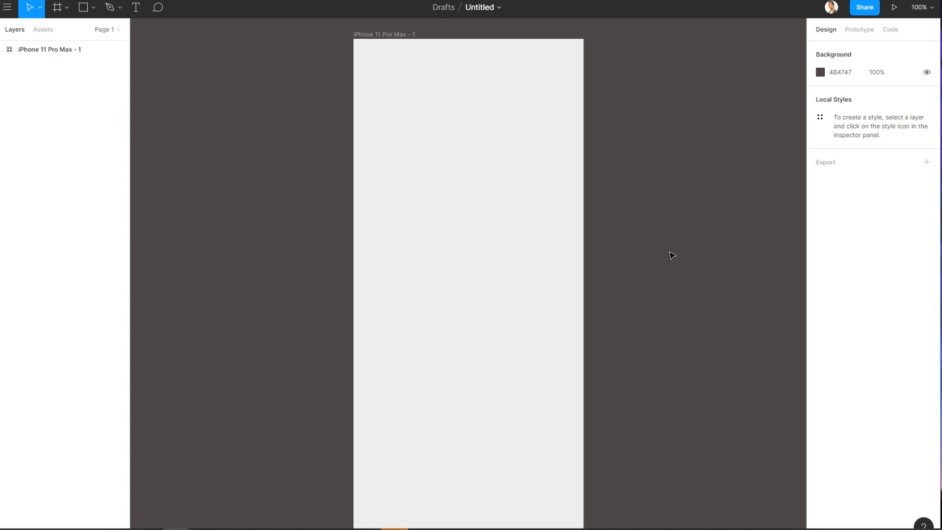
left_click(83, 7)
left_click_drag(395, 87, 548, 241)
left_click(646, 224)
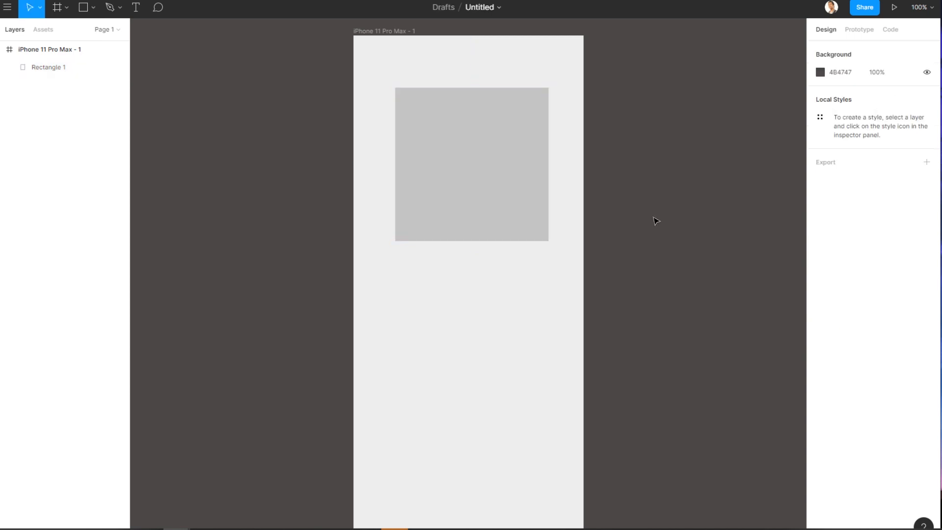
Set the rectangle's corner radius to 20.
left_click(452, 183)
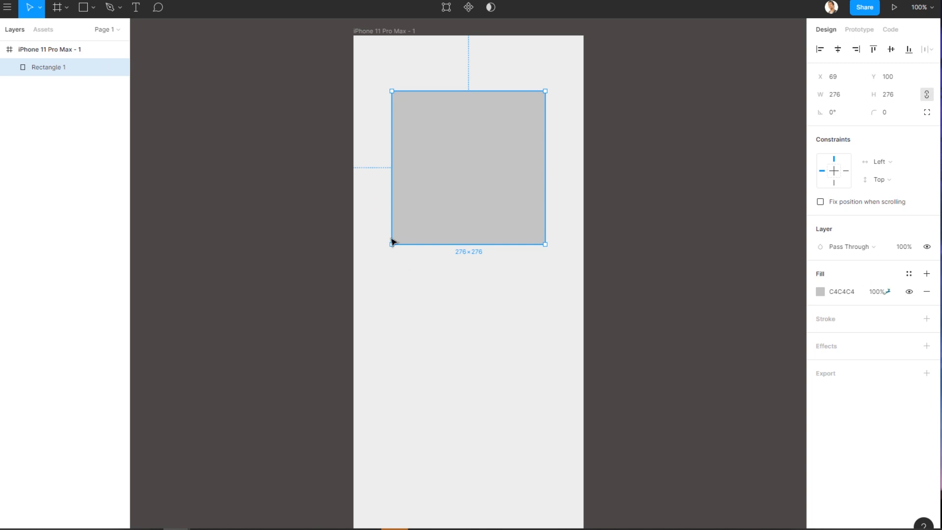
left_click_drag(878, 114, 150, 124)
left_click(682, 204)
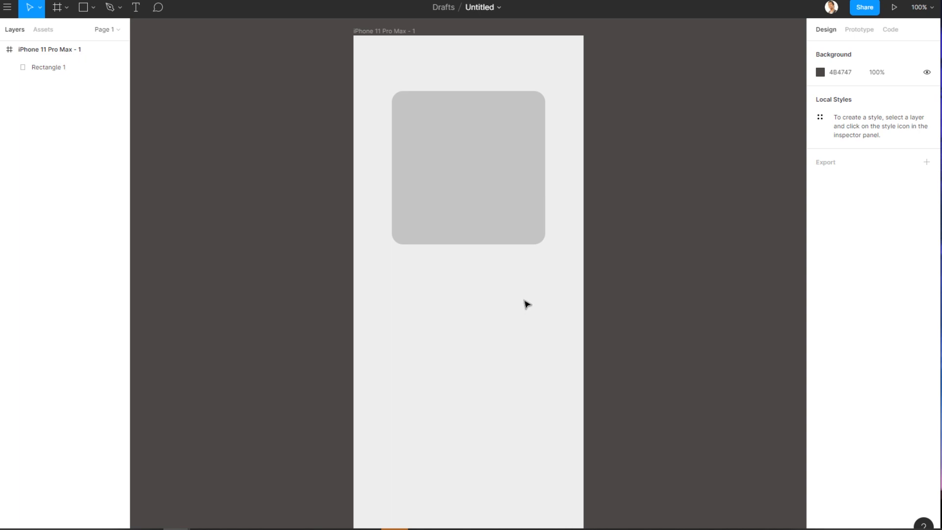
Sample the frame's colour with the eyedropper to set the rectangle's fill to EEEEEE.
left_click(496, 198)
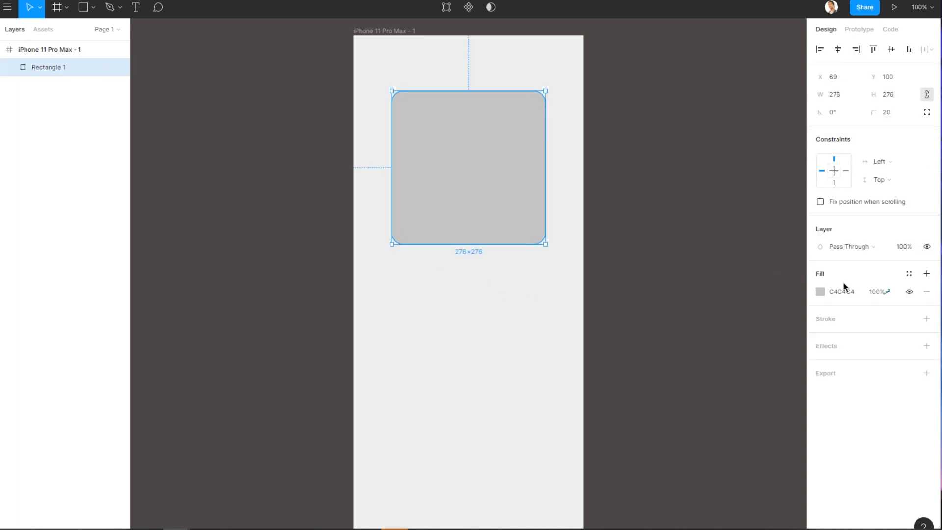
left_click(819, 292)
left_click(689, 422)
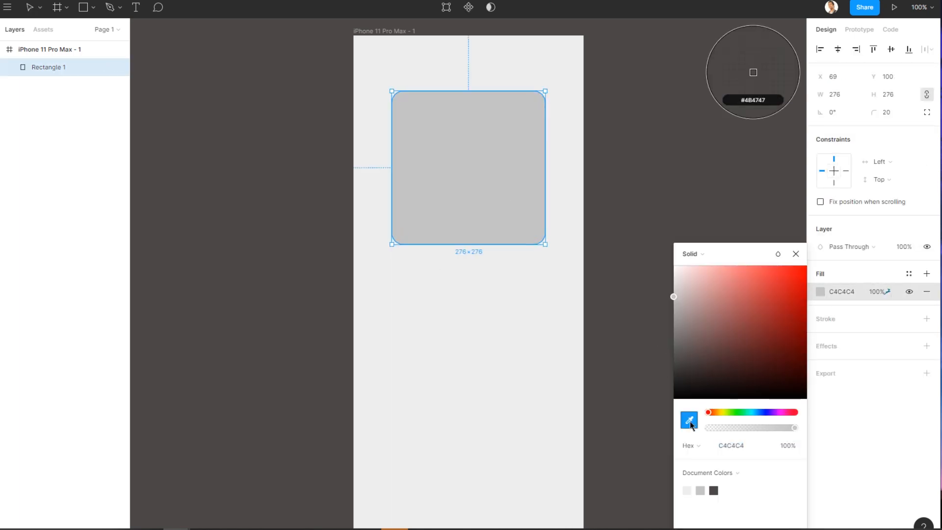
left_click(569, 66)
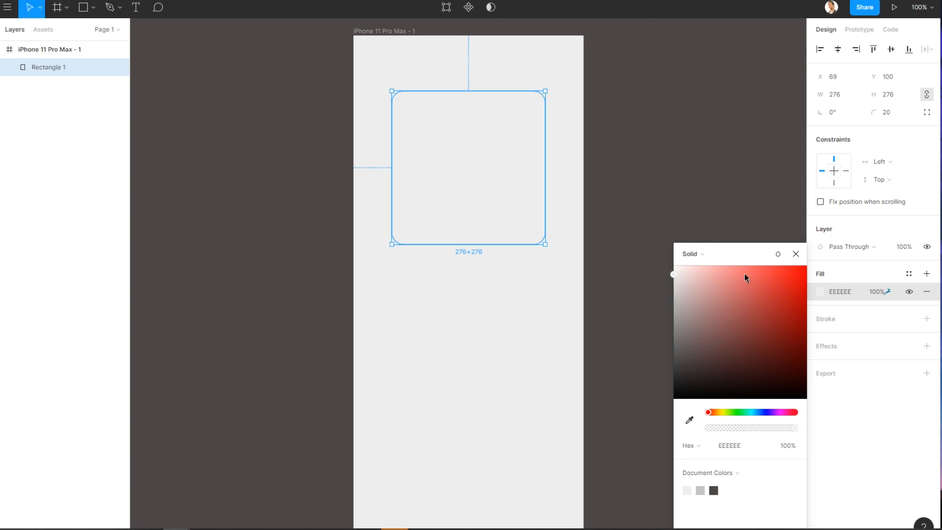
left_click(795, 254)
Add a drop shadow effect to the rectangle and set its blur to 15.
scroll(659, 309, "up", 1)
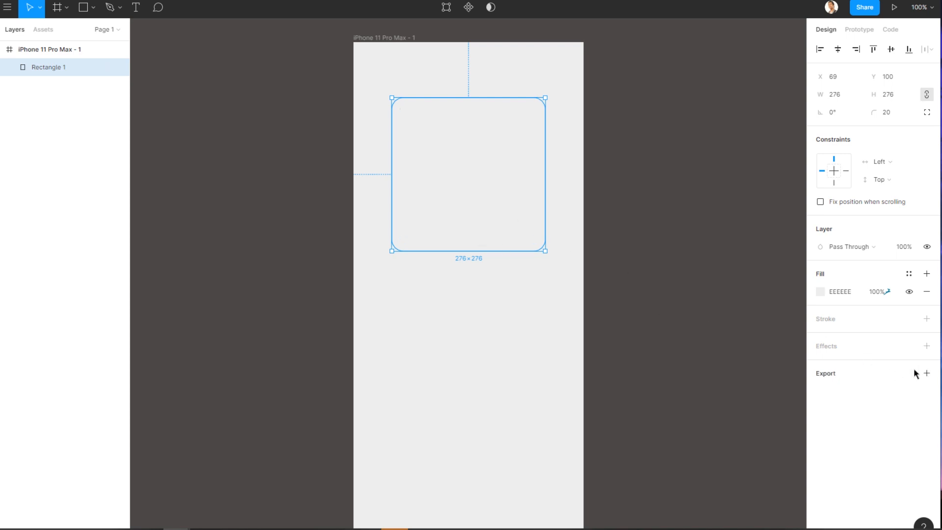
left_click(928, 346)
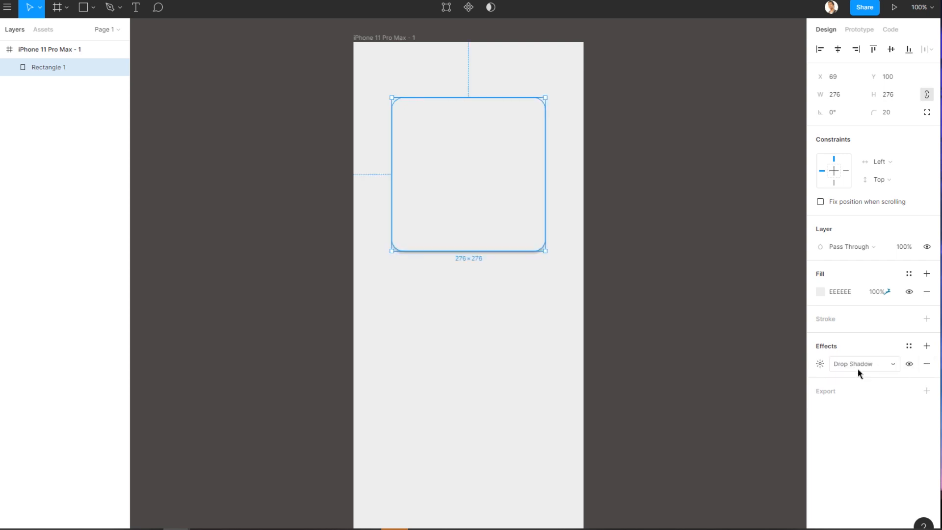
left_click(557, 337)
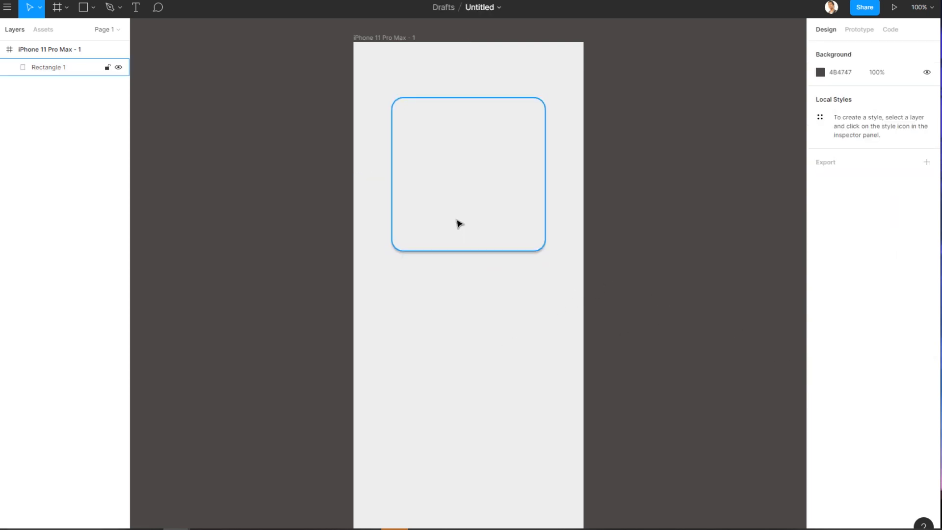
left_click(495, 212)
left_click(854, 365)
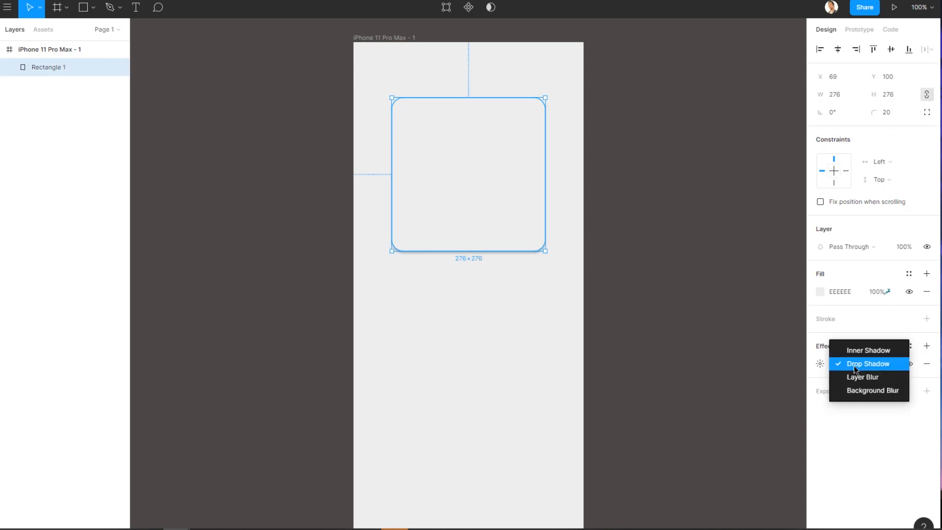
left_click(819, 365)
left_click(820, 365)
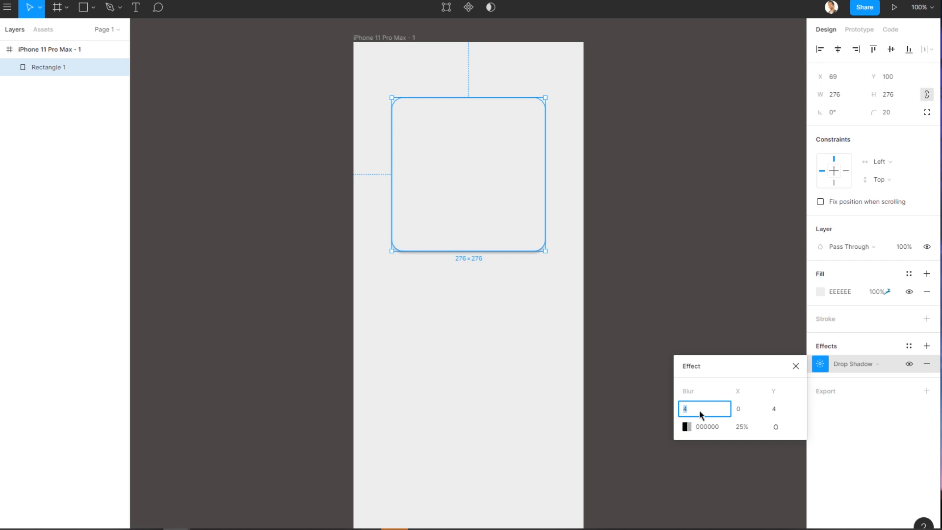
type("15")
key("Return")
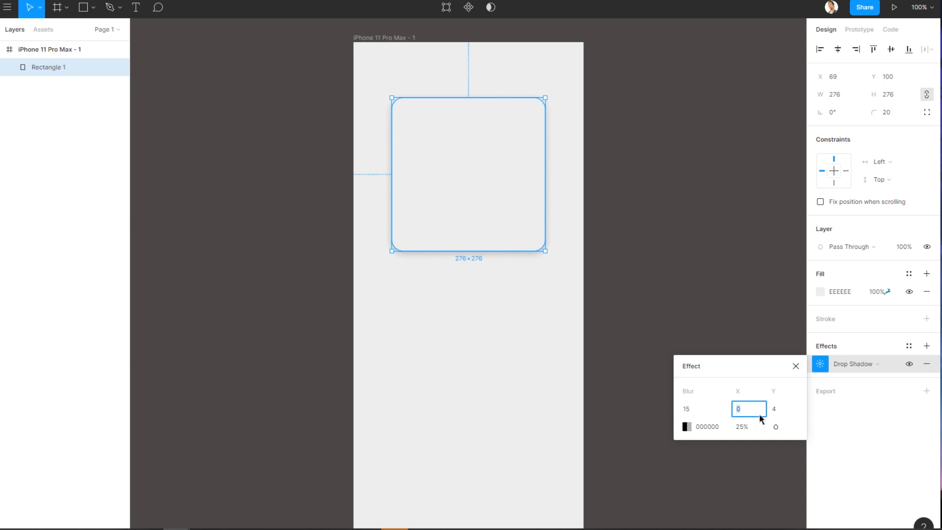
Set the drop shadow's X and Y offsets to 10.
type("10")
key("Tab")
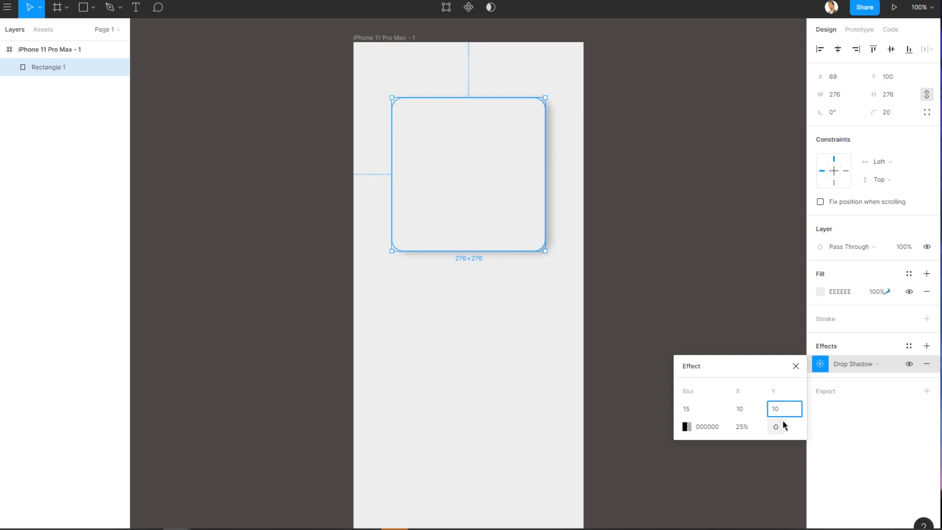
key("Return")
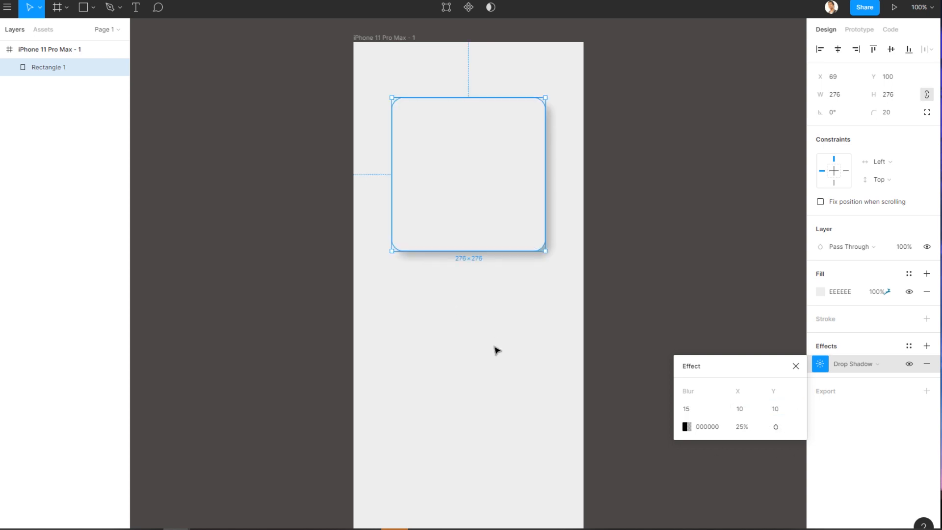
left_click(660, 229)
Add a second drop shadow to the rectangle with blur 15 and X and Y offsets of -10.
left_click(452, 179)
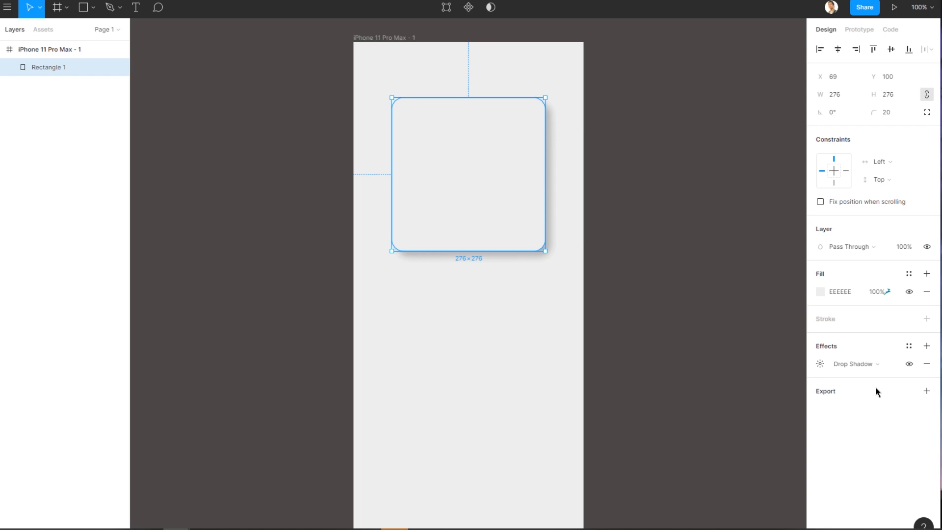
left_click(927, 346)
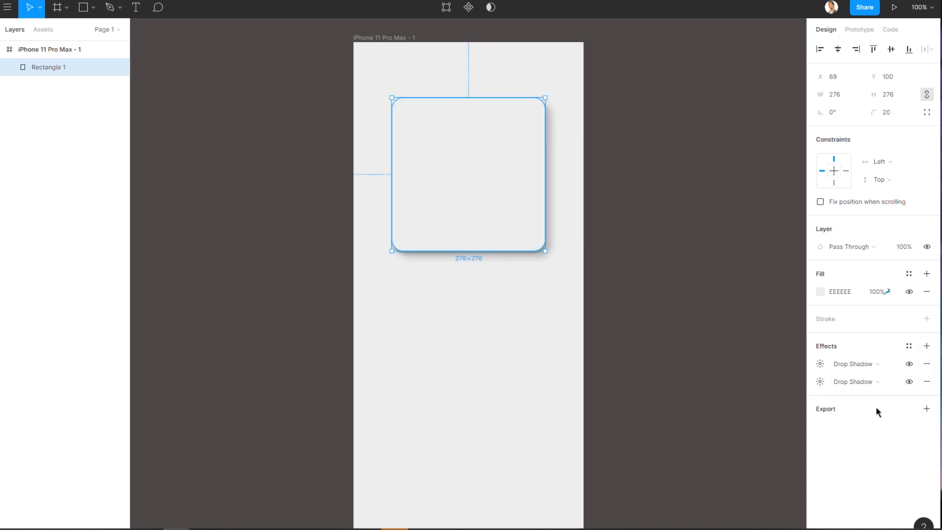
left_click(819, 364)
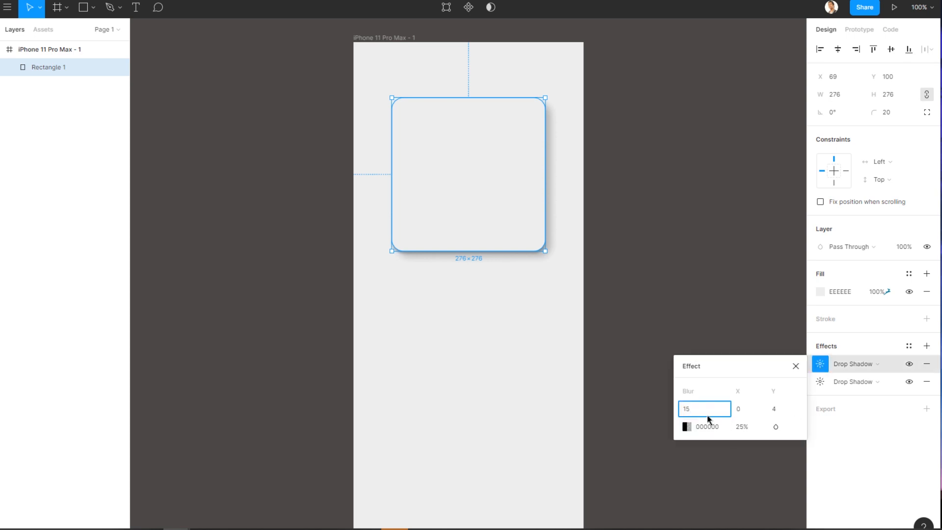
left_click(746, 414)
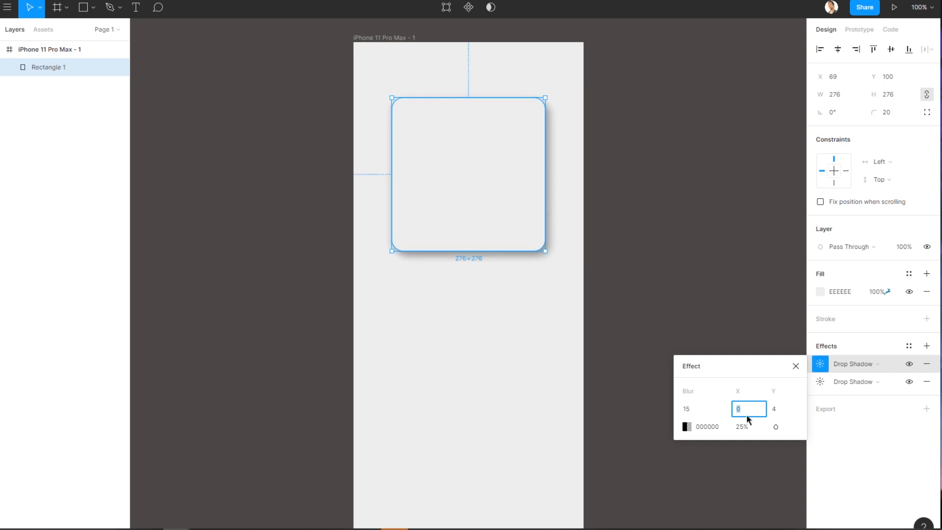
type("-10")
key("Tab")
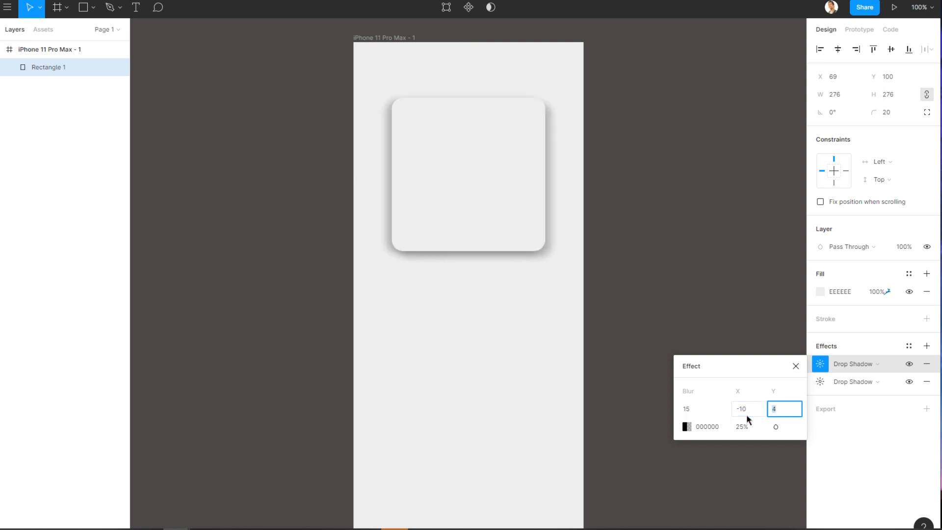
type("-10")
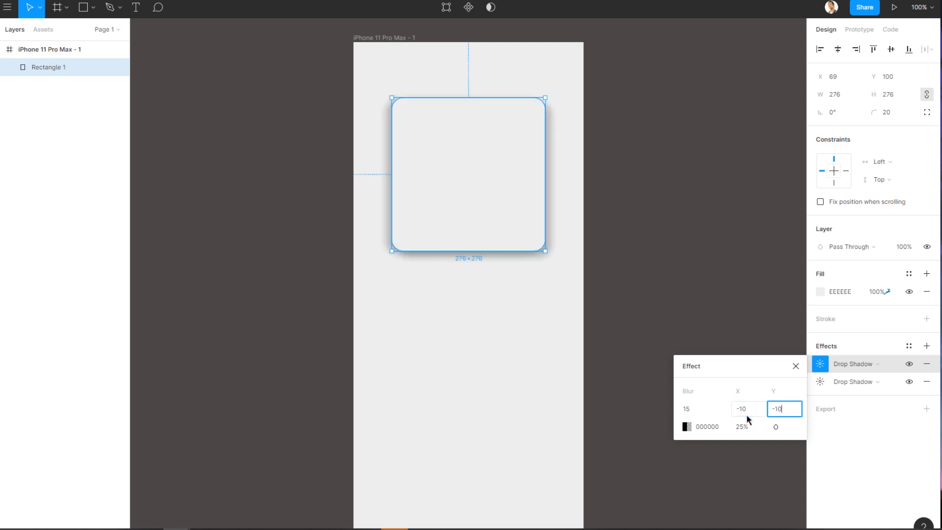
key("Tab")
Set the second shadow's colour to FFFFFF at 50% opacity.
left_click(686, 427)
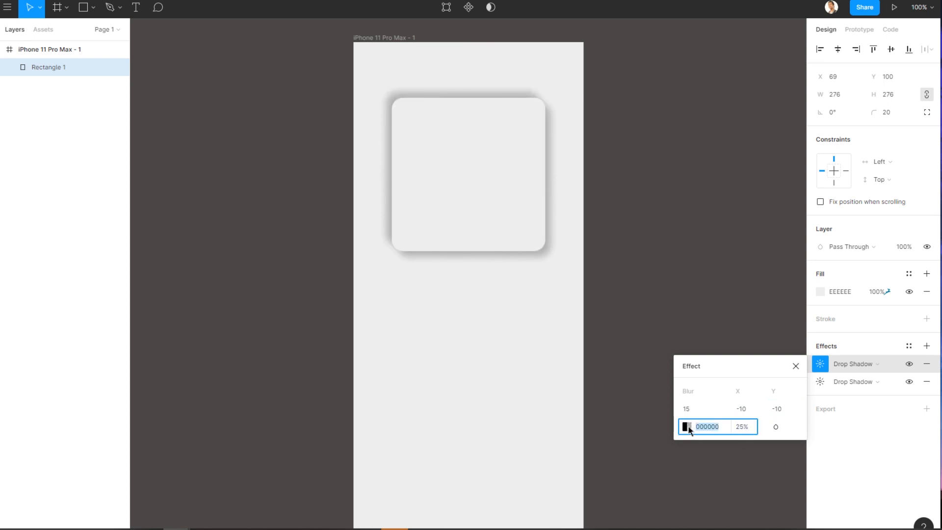
left_click_drag(541, 402, 542, 252)
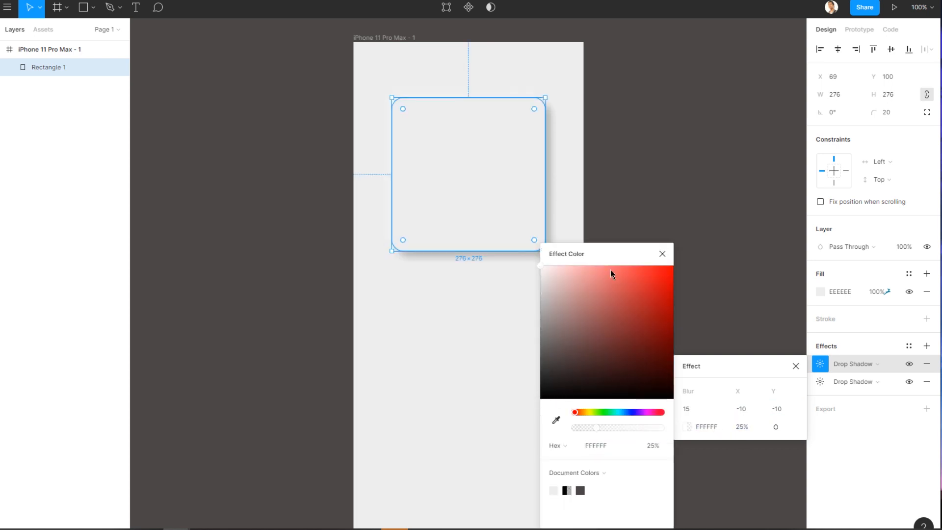
left_click(743, 428)
left_click_drag(743, 428, 731, 428)
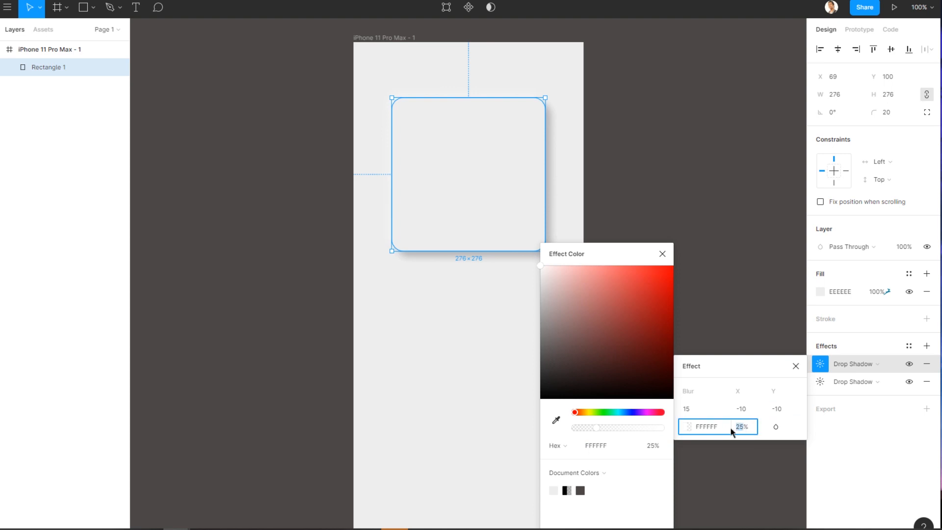
type("50")
key("Return")
left_click(658, 192)
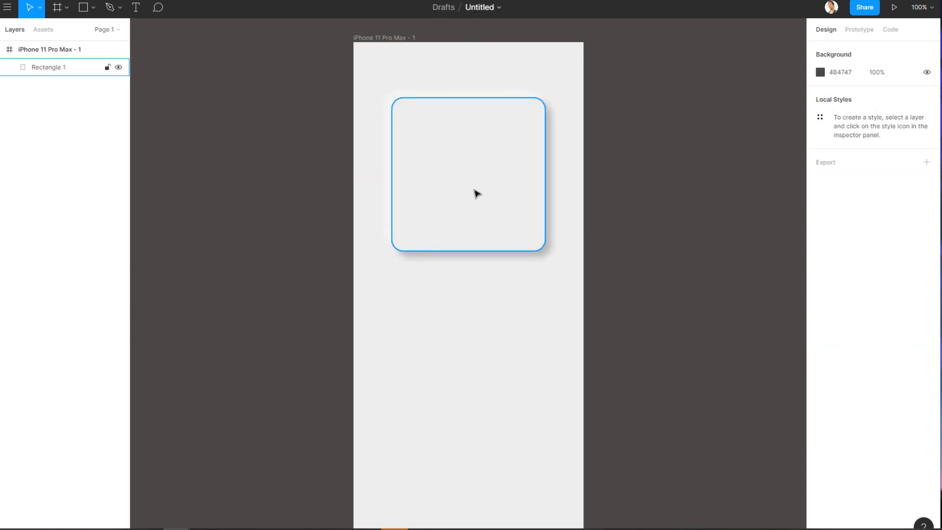
Move the card up slightly on the frame, to about Y 87.
mouse_move(485, 223)
left_mouse_down()
mouse_move(496, 235)
mouse_move(485, 212)
left_mouse_up()
left_click(481, 348)
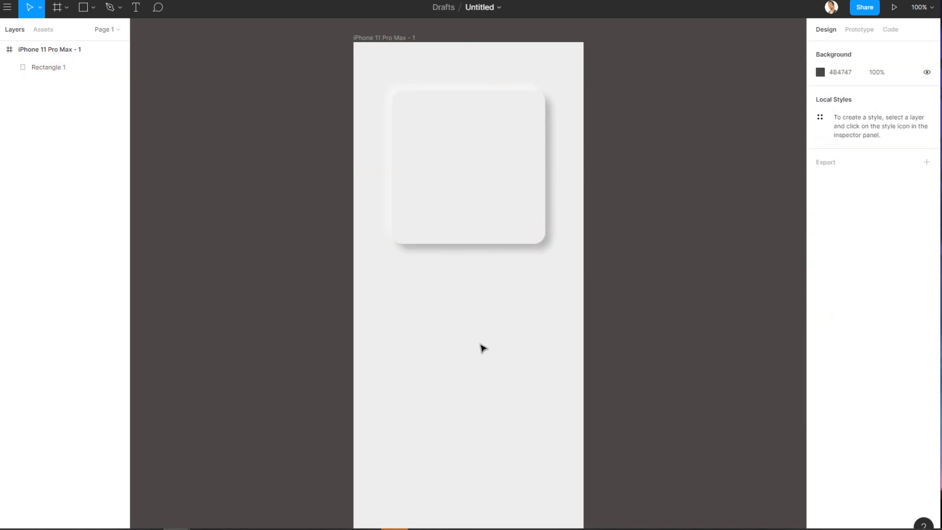
left_click(481, 213)
left_click(465, 318)
left_click(481, 224)
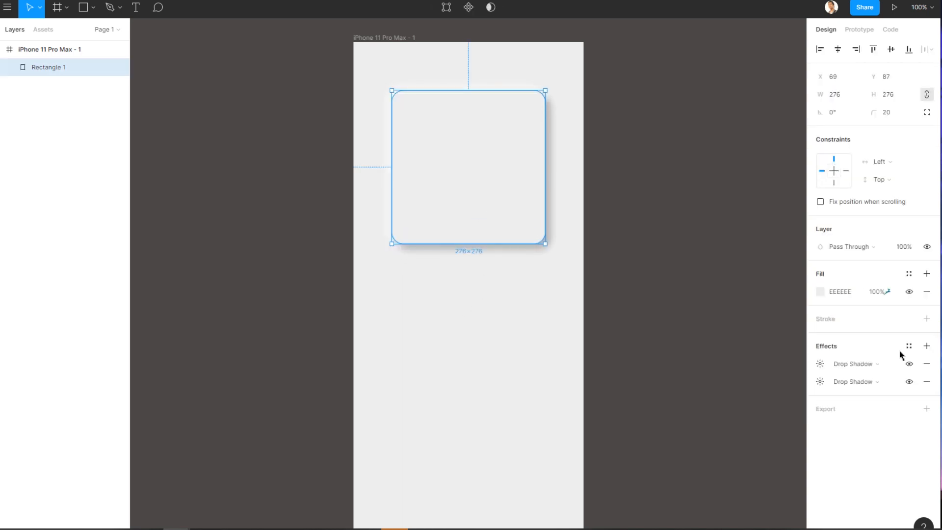
left_click(506, 374)
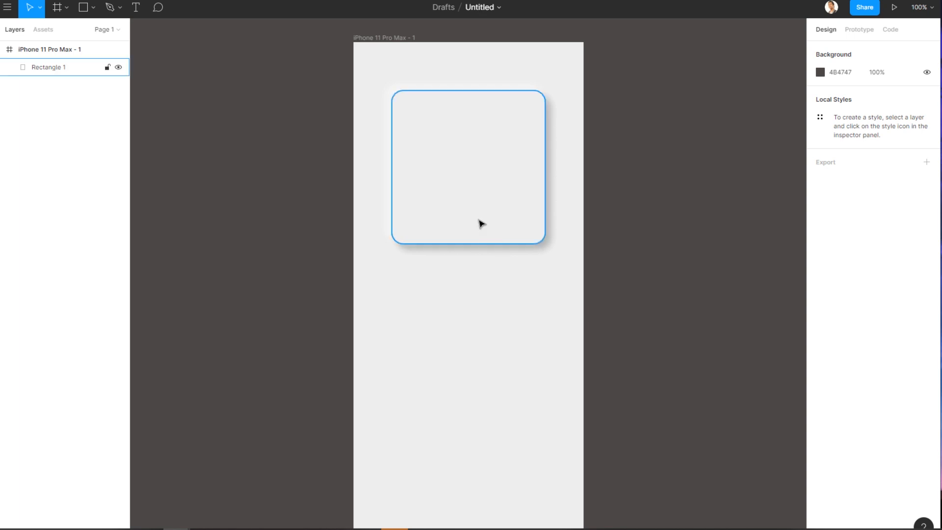
Add a third drop shadow with blur 10 and X and Y offsets of 5.
left_click(452, 179)
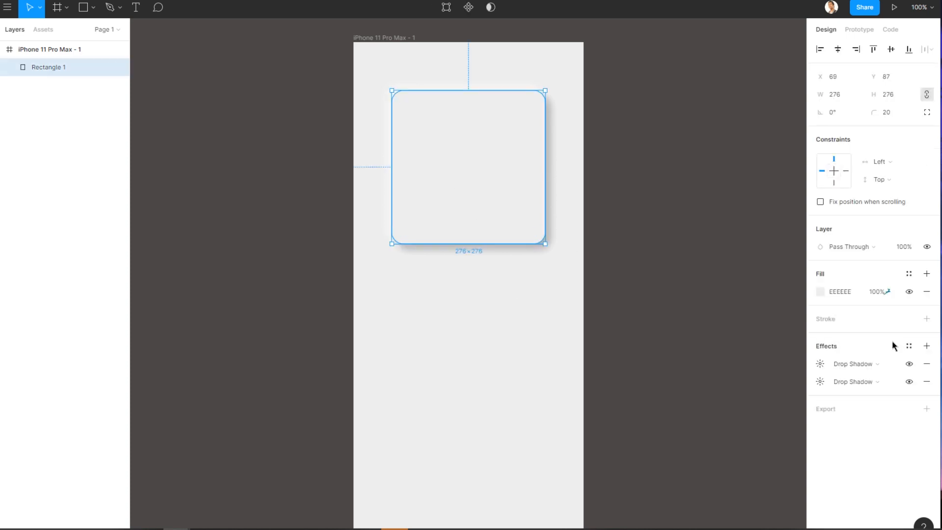
left_click(926, 346)
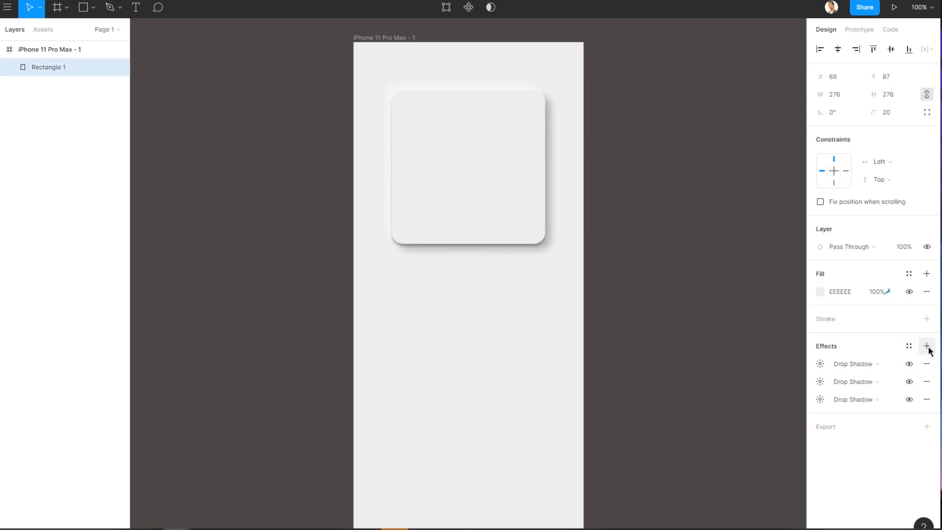
left_click(818, 363)
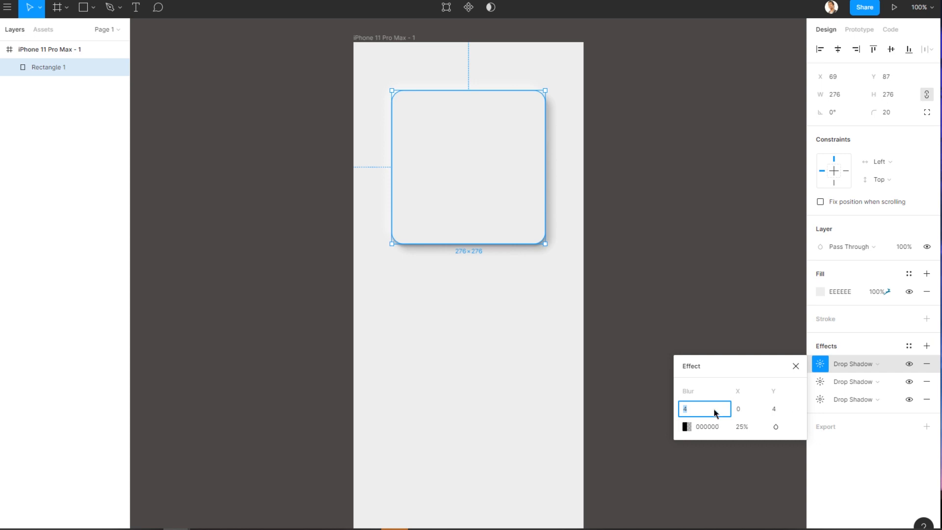
type("10")
left_click(748, 413)
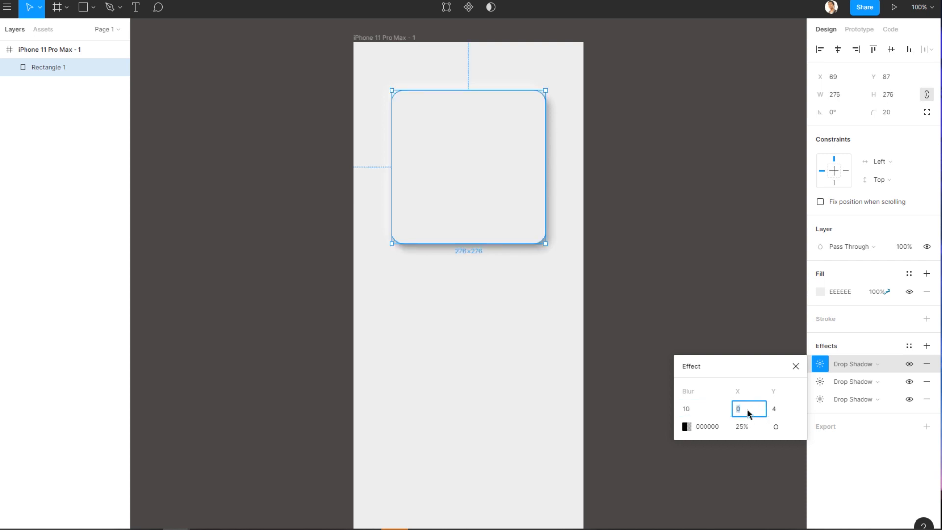
type("5")
left_click(787, 411)
type("5")
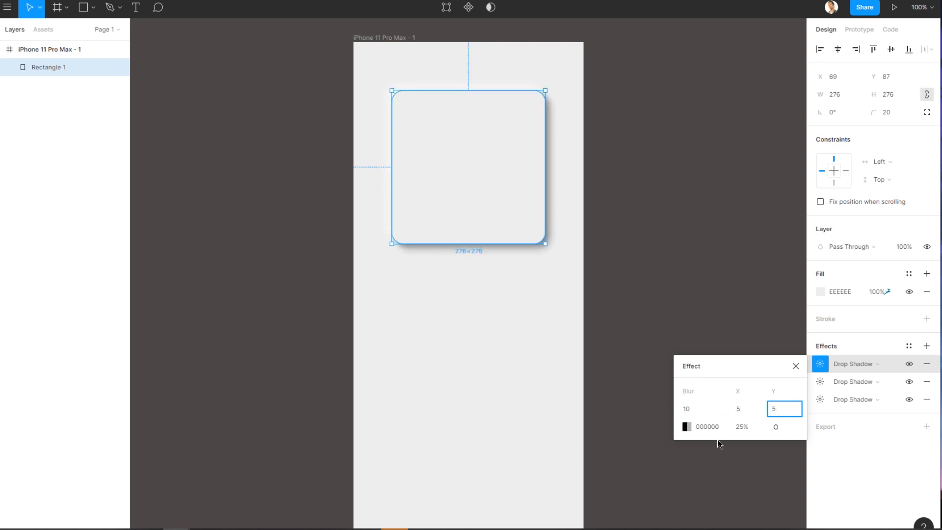
left_click(741, 432)
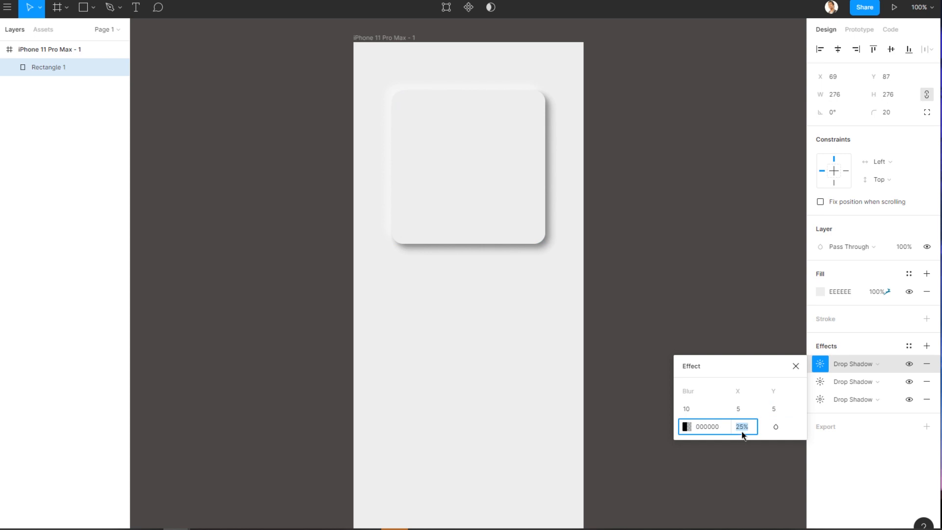
left_click(538, 399)
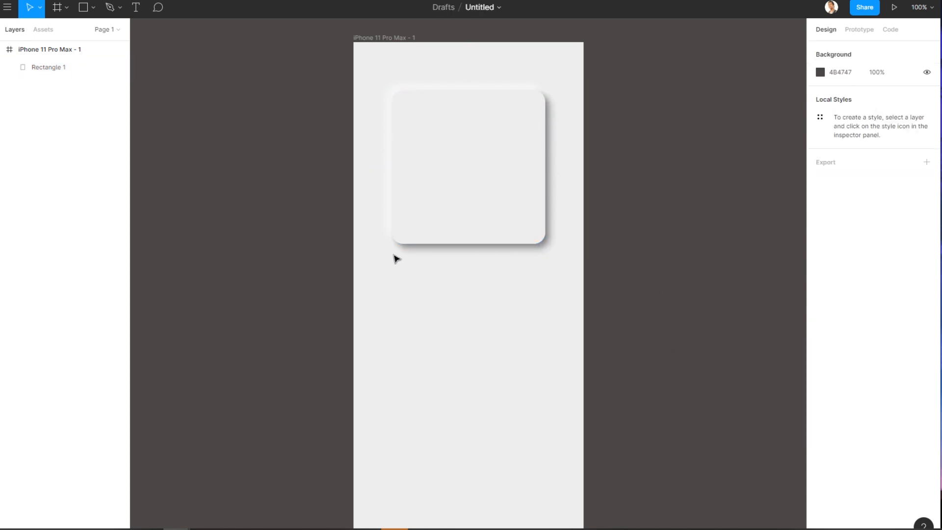
Add a fourth drop shadow with blur 10 and X and Y offsets of -5.
left_click(505, 174)
left_click(927, 346)
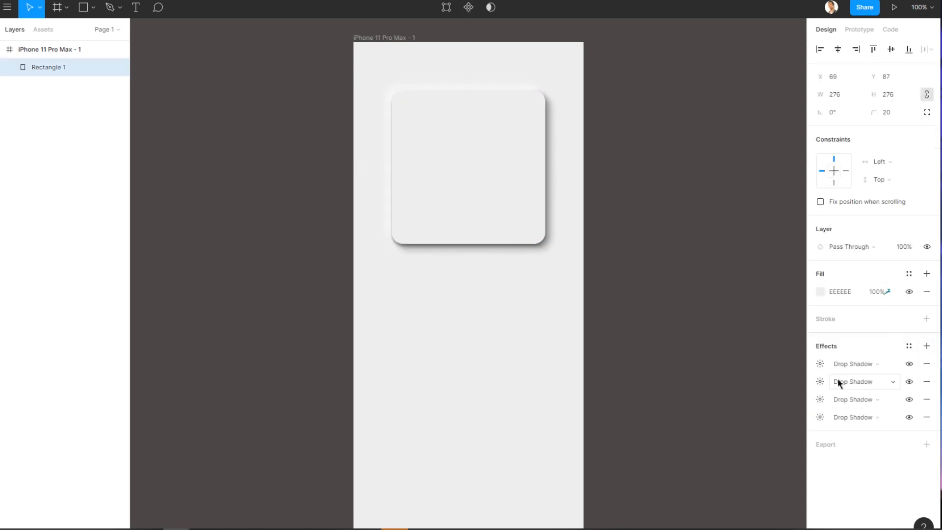
left_click(820, 363)
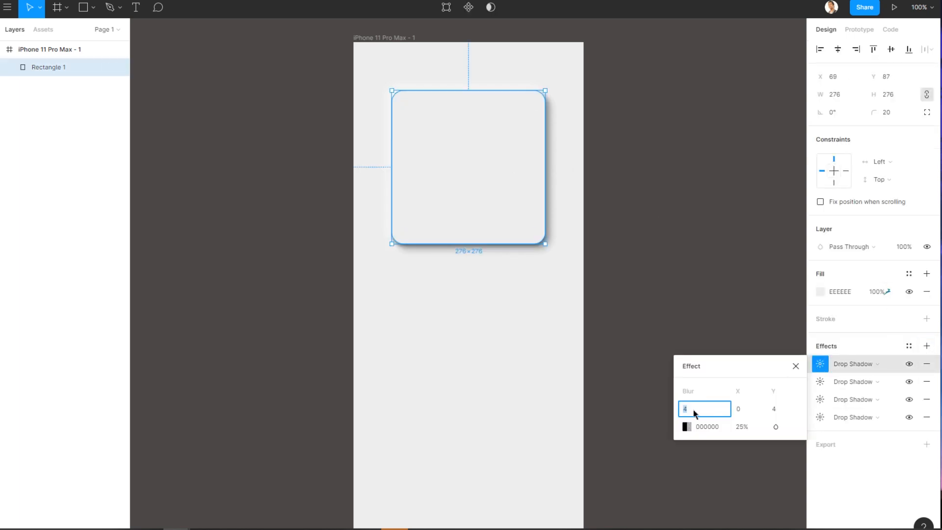
type("10")
key("Tab")
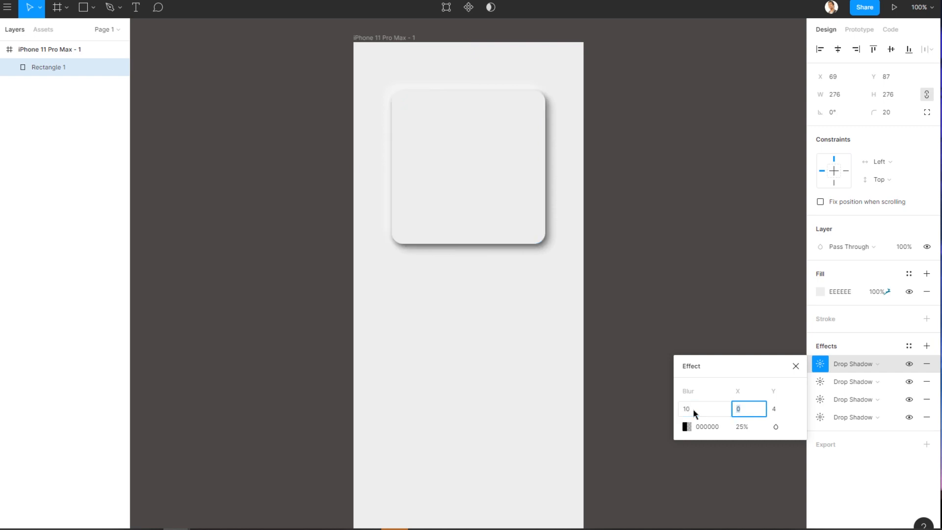
type("-")
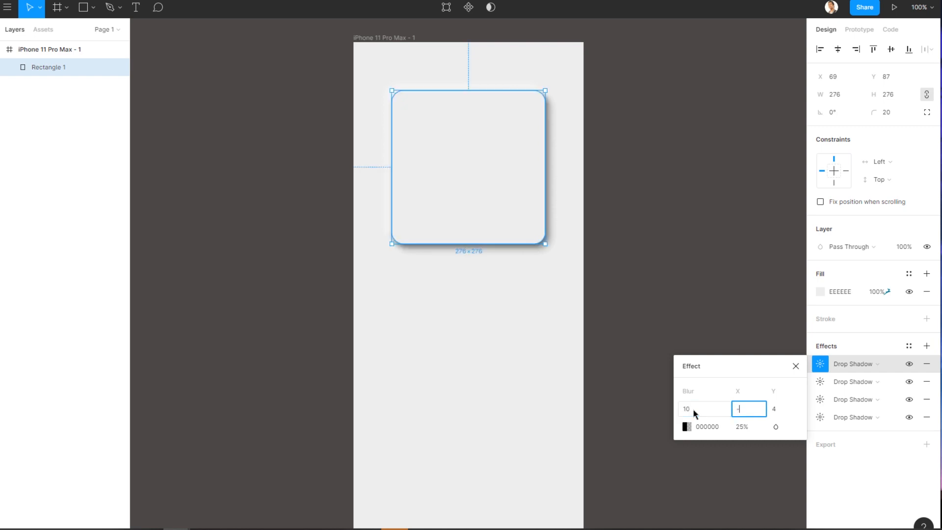
type("5")
key("Tab")
type("0")
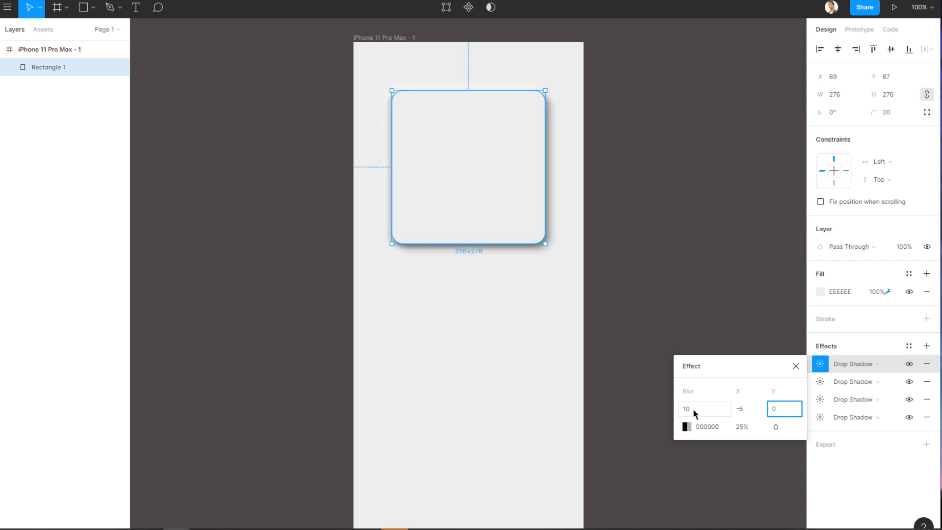
type("-5")
Set the fourth shadow's colour to FFFDFD at 50% opacity.
left_click(687, 427)
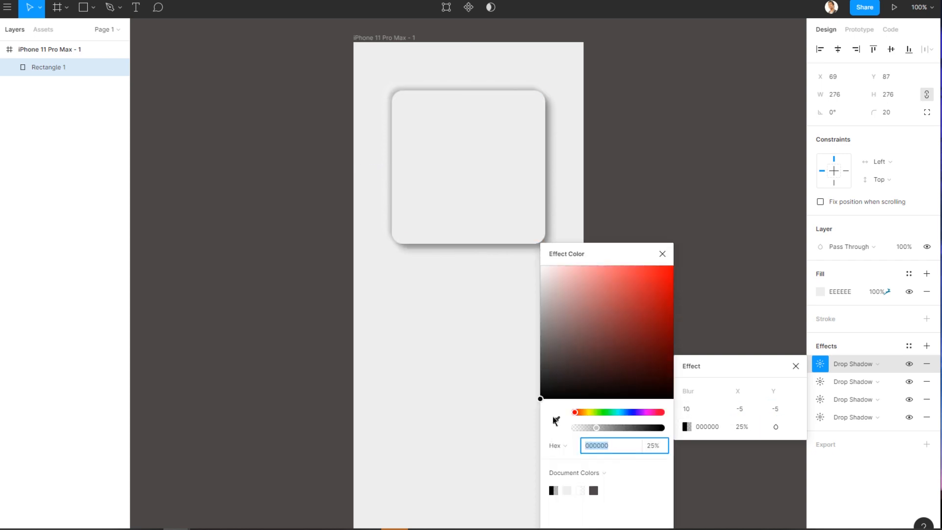
left_click_drag(540, 398, 550, 231)
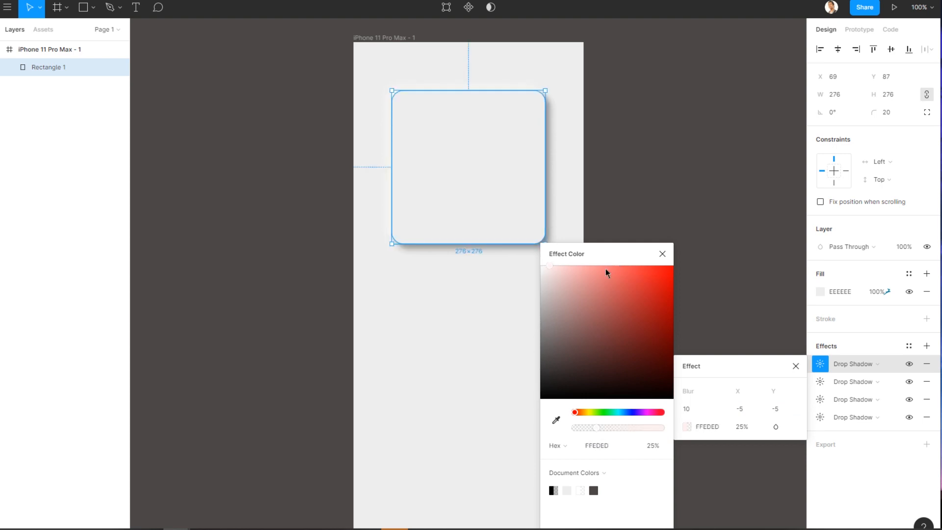
left_click_drag(544, 271, 540, 275)
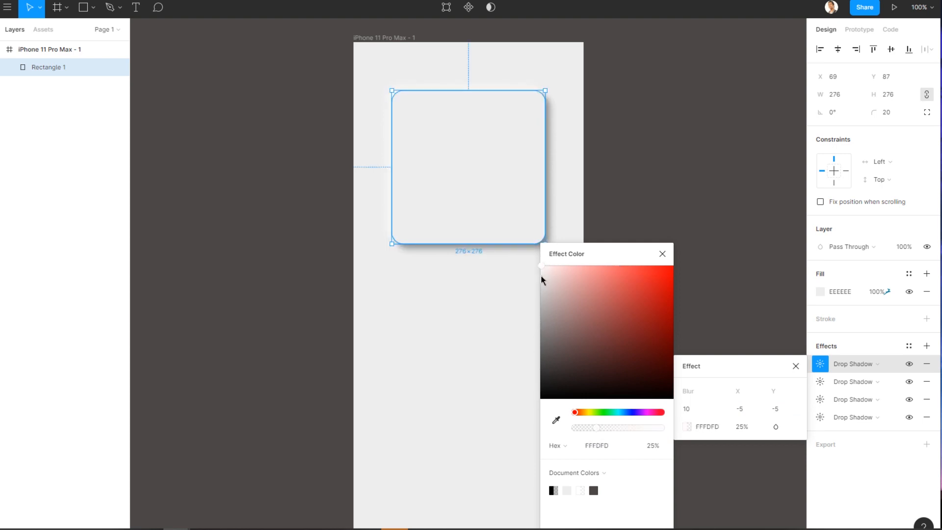
left_click(662, 254)
left_click(742, 427)
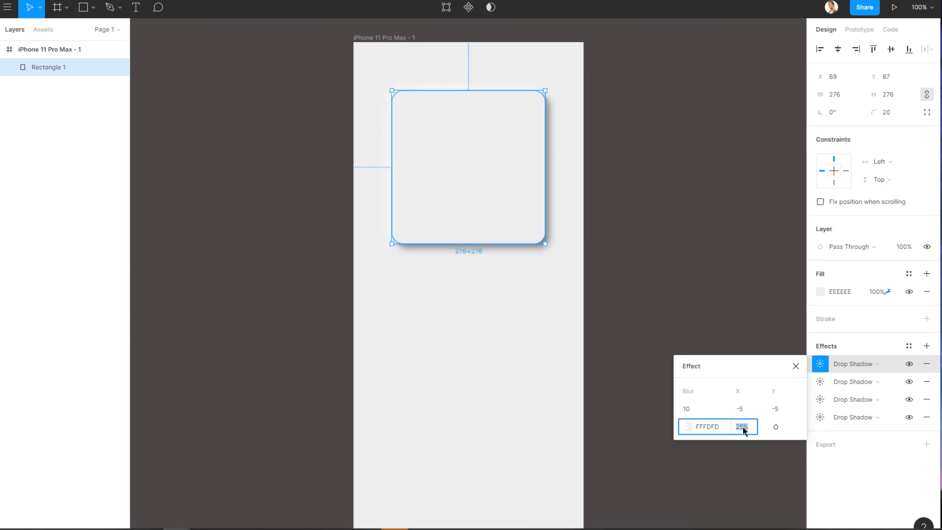
left_click(743, 429)
type("50")
key("Return")
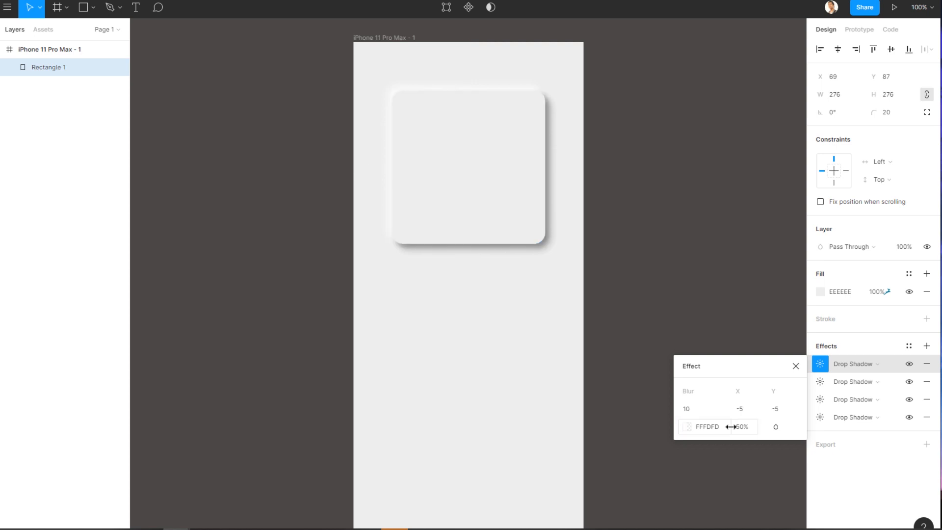
left_click(668, 223)
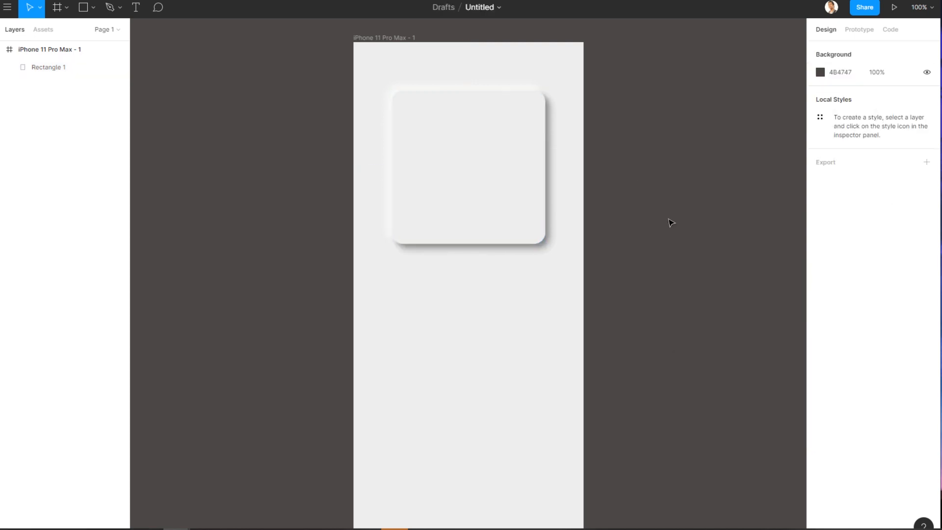
Switch to the Skeuomorph Small Style Guide file and examine its reference shot.
left_click(482, 120)
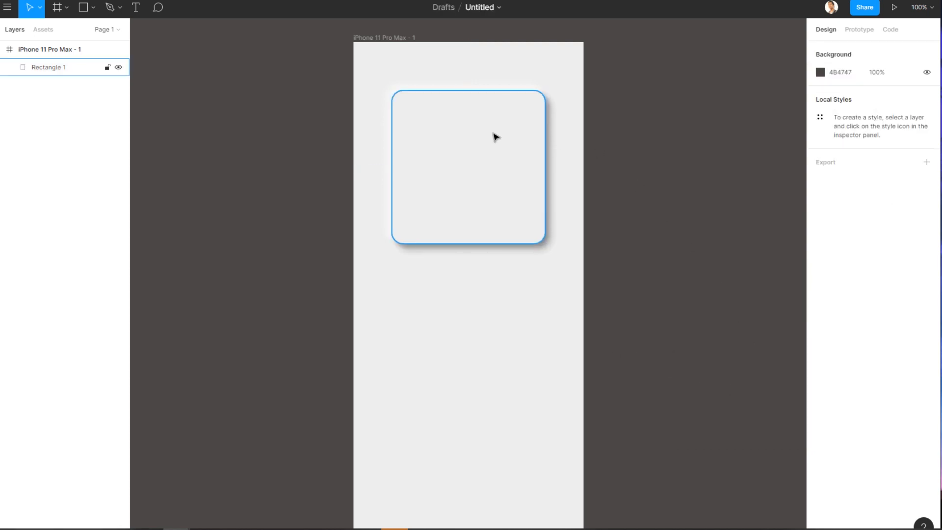
left_click(509, 277)
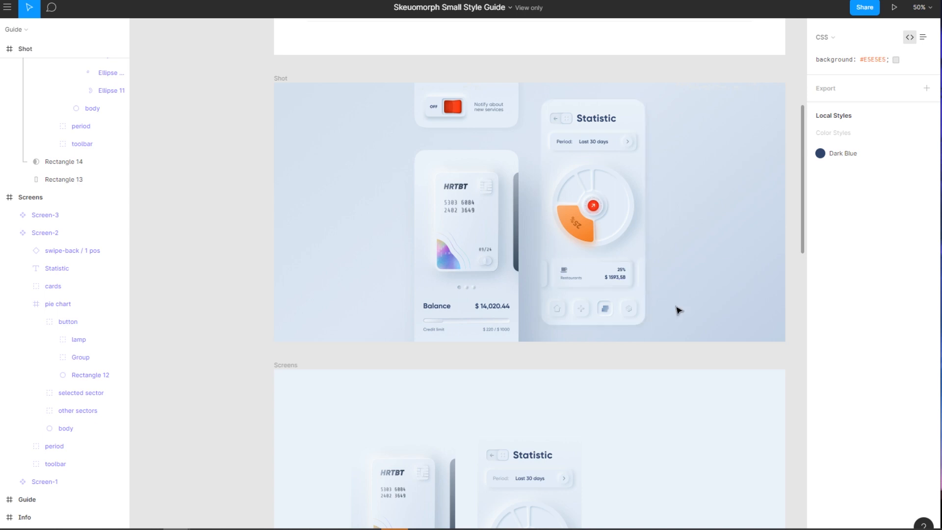
scroll(679, 311, "down", 1)
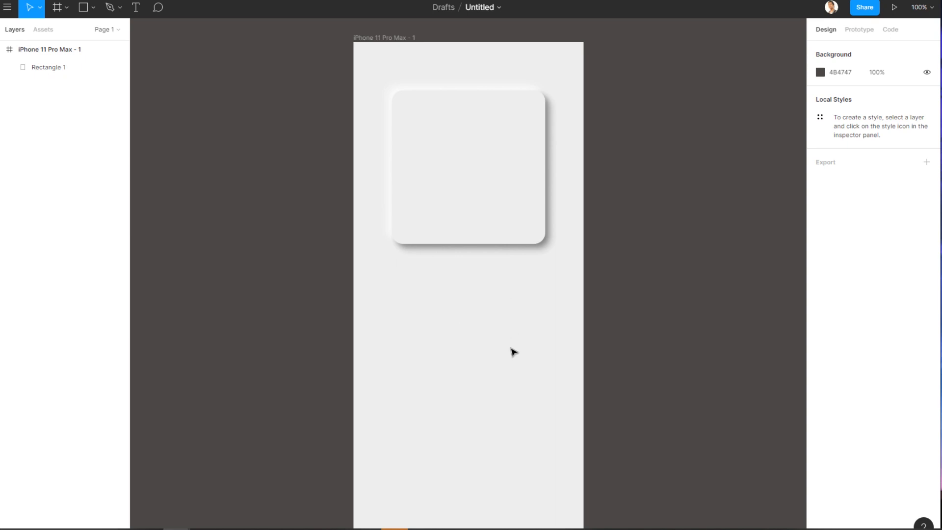
Set the iPhone frame's fill colour to 4E0808 dark red.
left_click(448, 223)
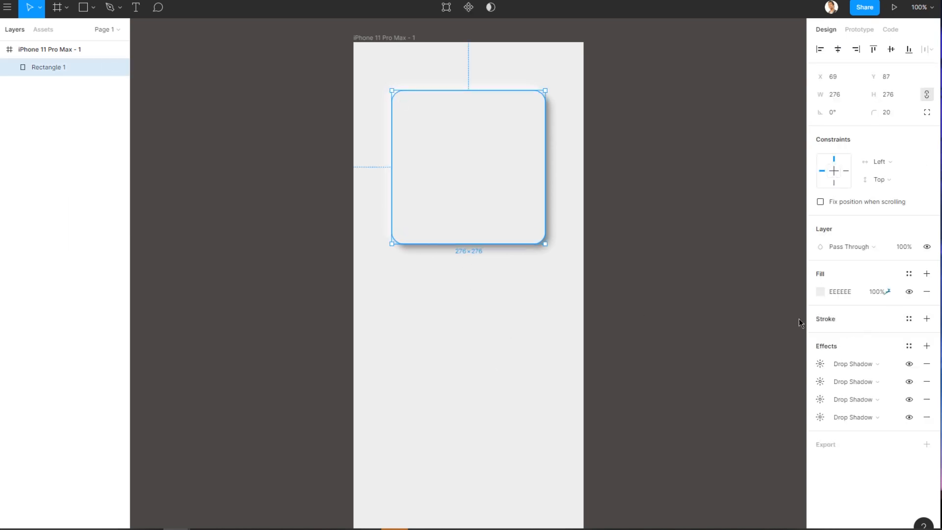
left_click(526, 346)
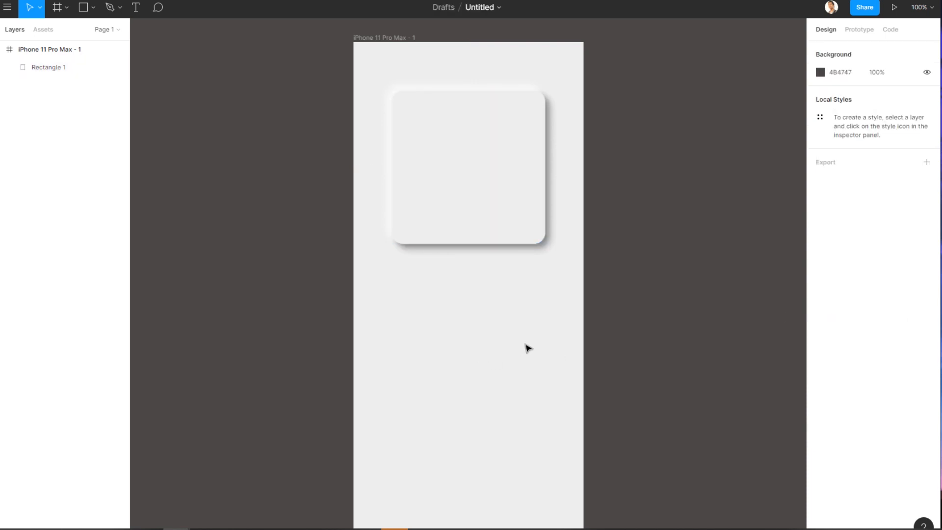
left_click(399, 40)
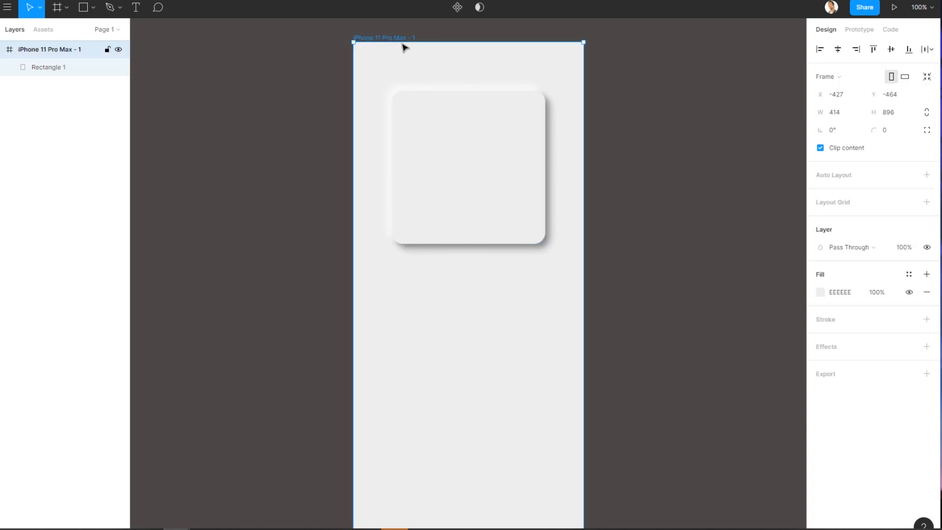
left_click(823, 291)
left_click(793, 358)
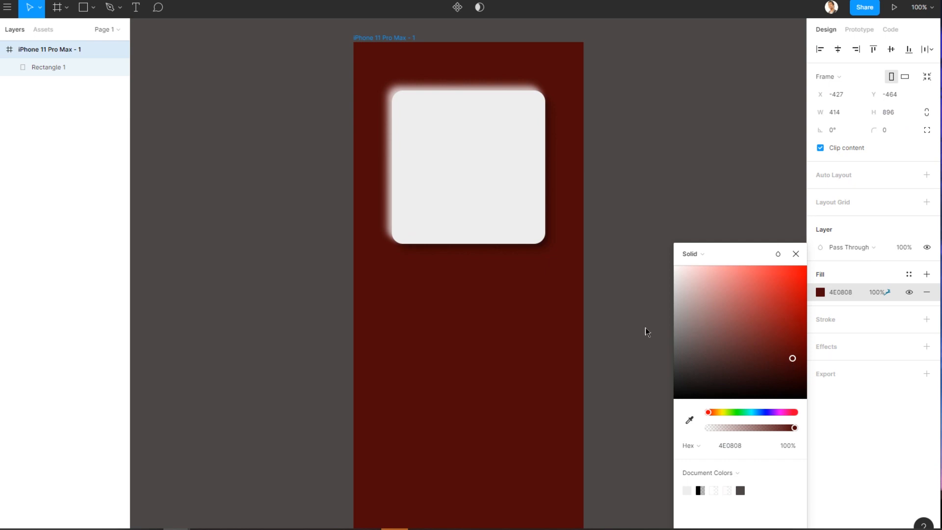
left_click(796, 253)
Sample the frame's dark red with the eyedropper into the card's fill.
left_click(505, 184)
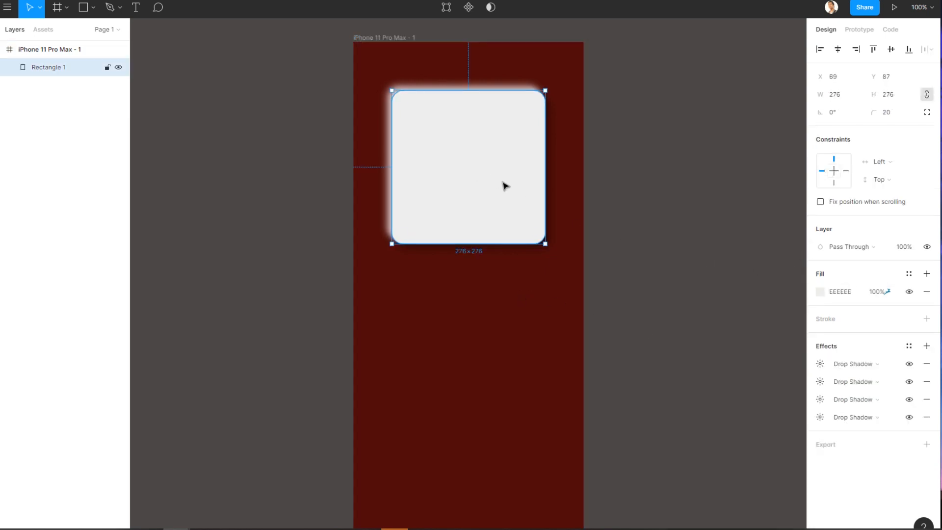
left_click(822, 291)
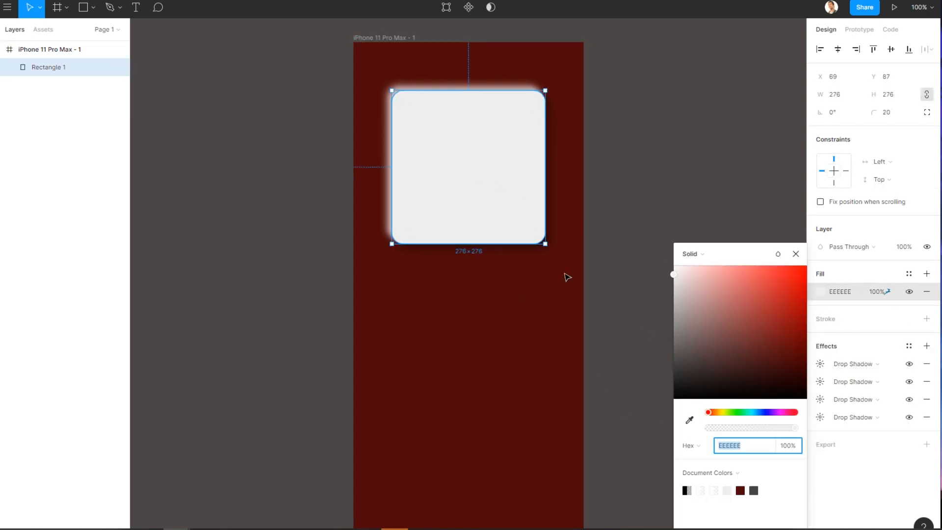
left_click(689, 420)
left_click(482, 315)
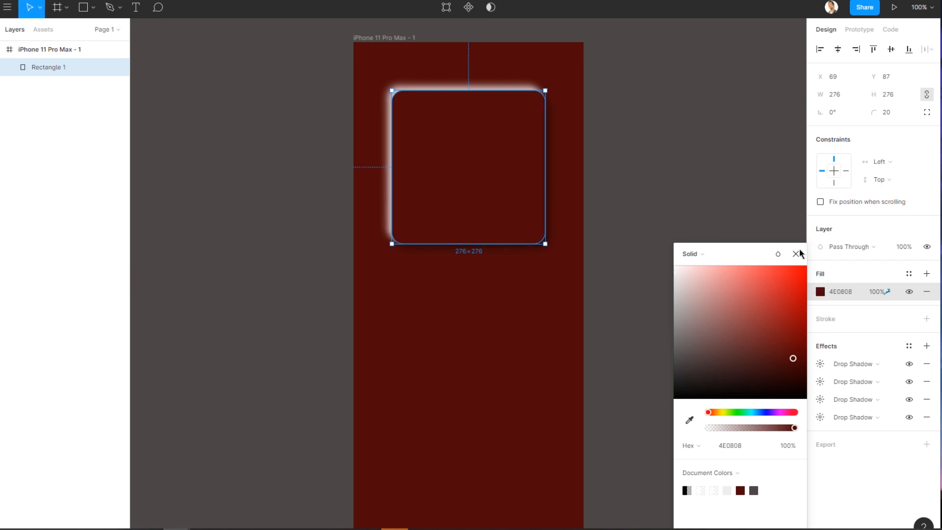
left_click(796, 253)
left_click(588, 322)
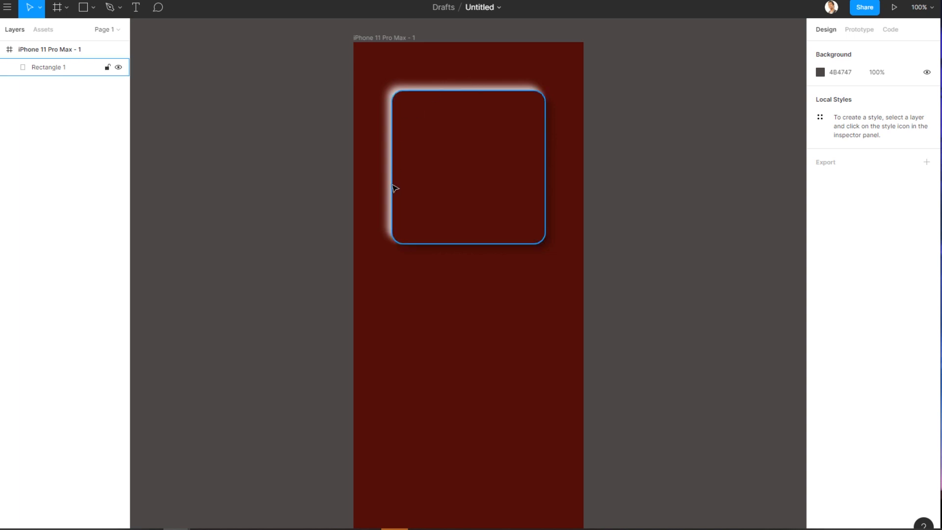
Set the card's white shadow with blur 15 and offsets -10 to 25% opacity.
left_click(414, 198)
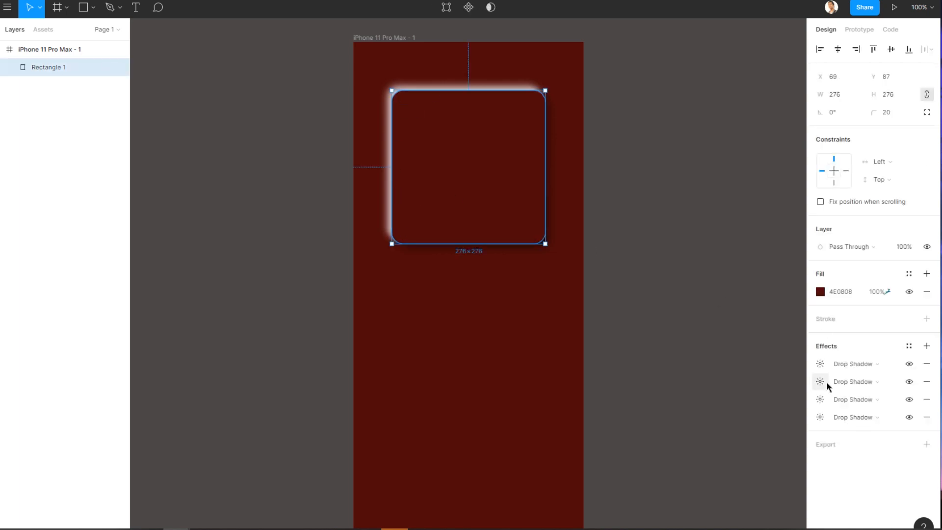
left_click(820, 400)
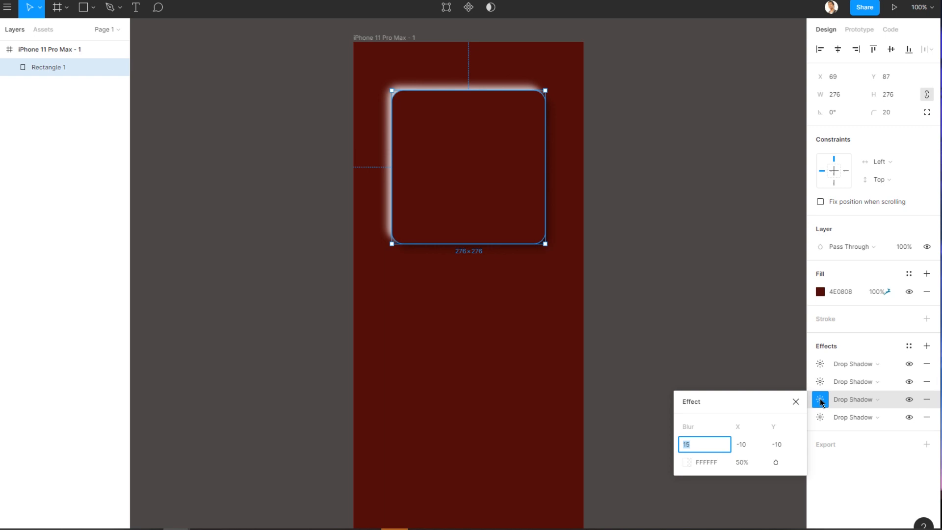
left_click(739, 463)
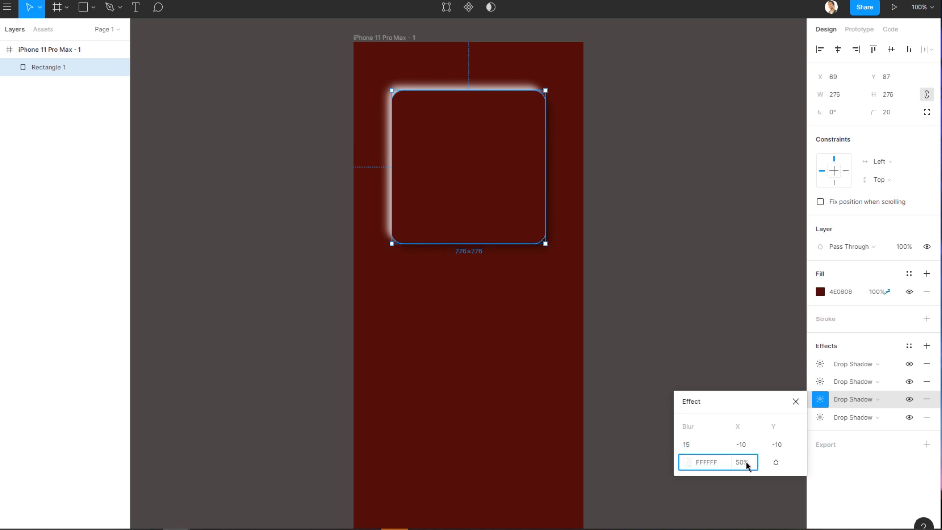
left_click_drag(746, 462, 733, 467)
type("25")
key("Return")
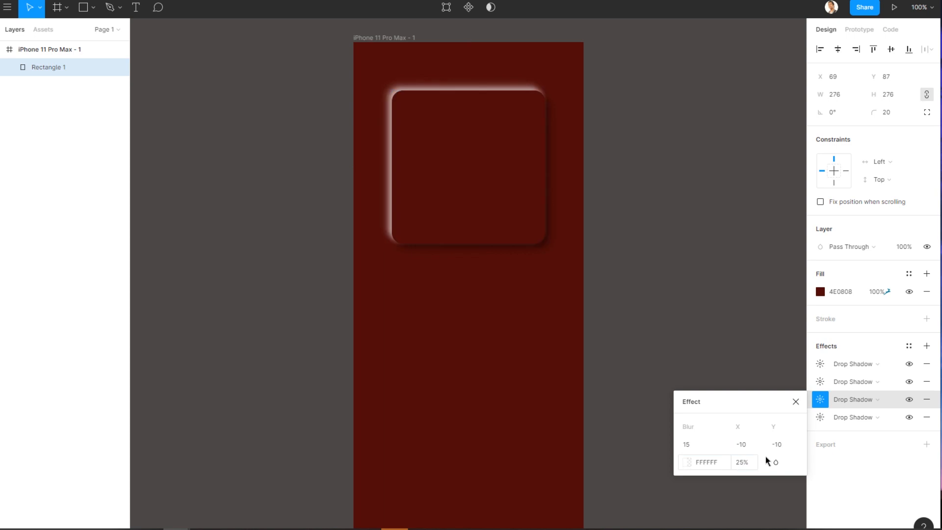
Set the card's FFFDFD shadow with blur 10 and offsets -5 to 25% opacity.
left_click(824, 366)
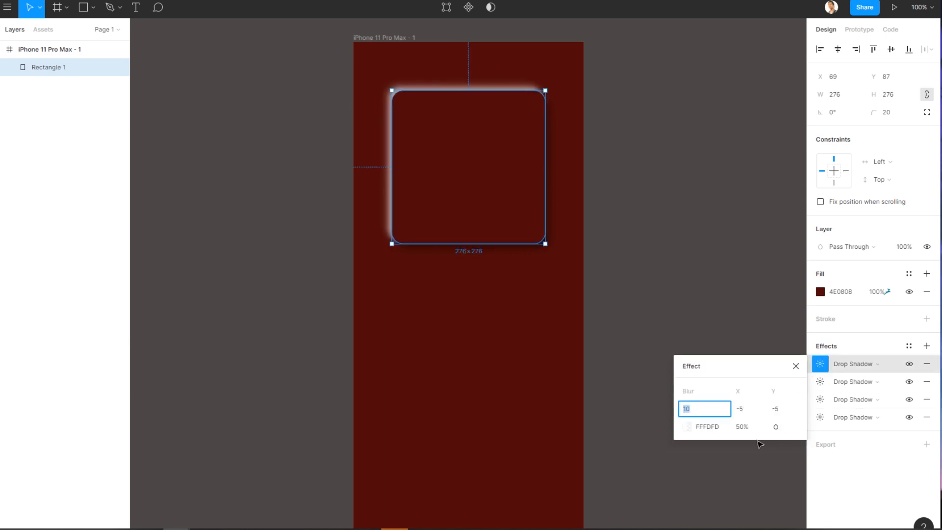
left_click_drag(747, 426, 734, 430)
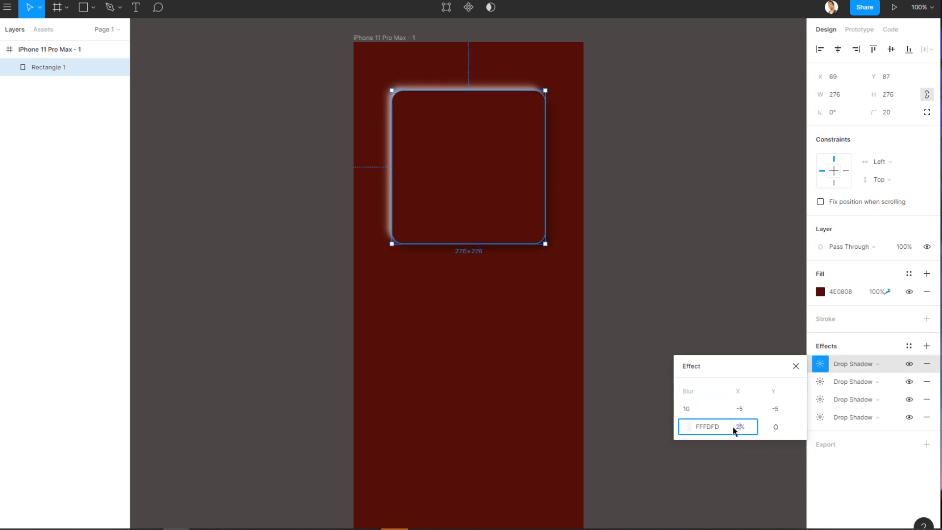
type("25")
key("Return")
left_click(674, 303)
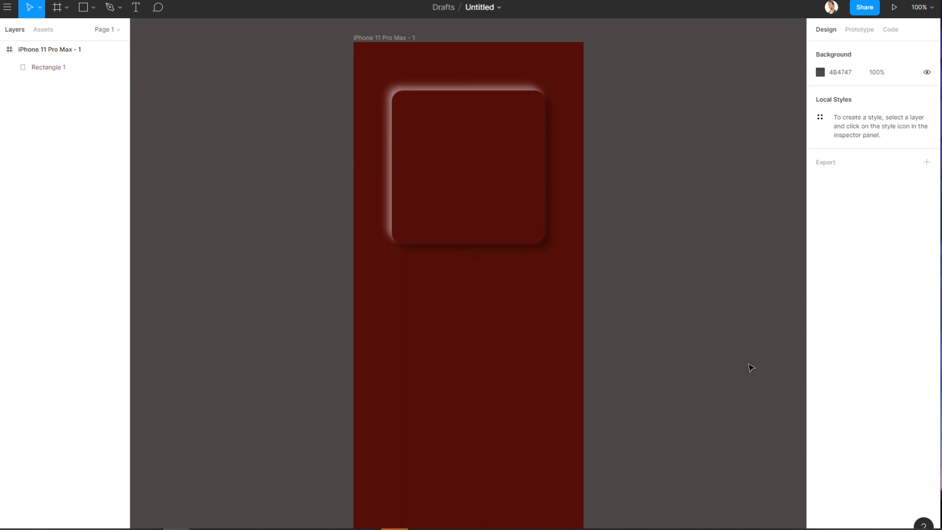
Save the card's shadow effects as a new effect style named Soft Ui.
left_click(471, 233)
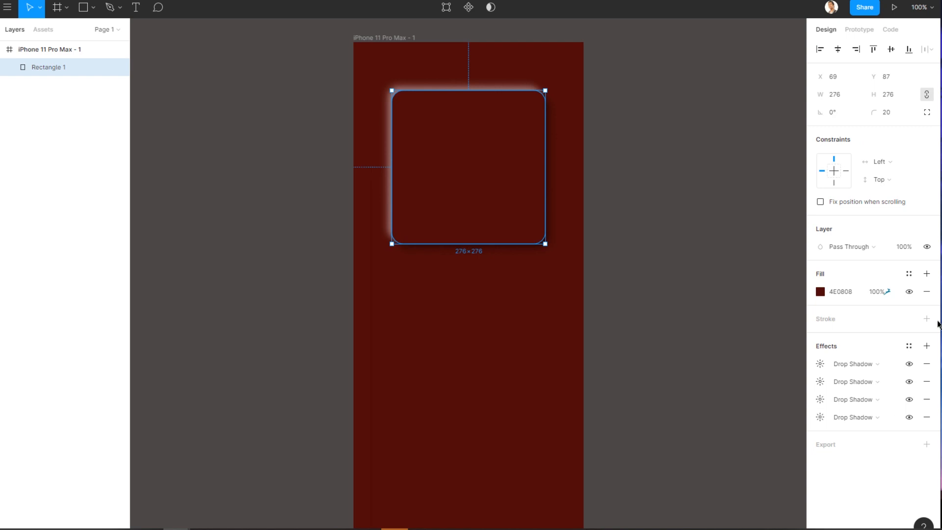
left_click(909, 346)
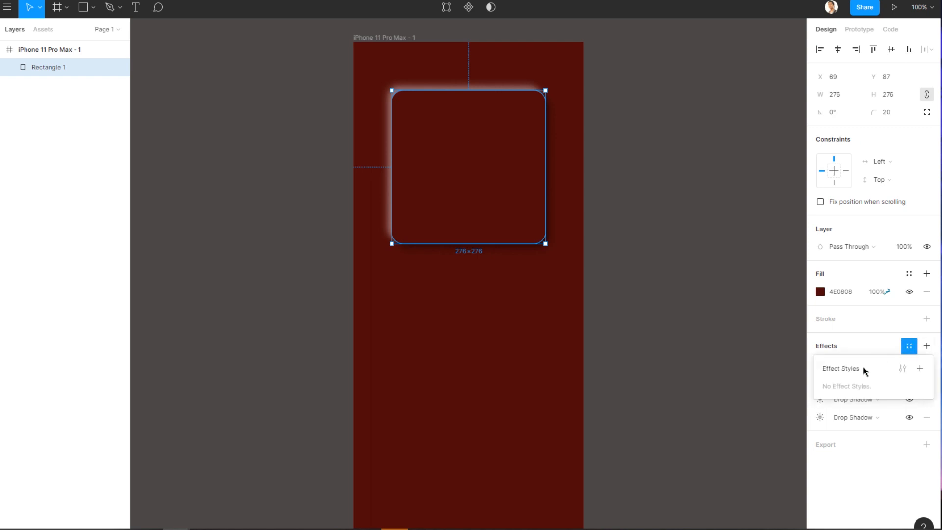
left_click(920, 368)
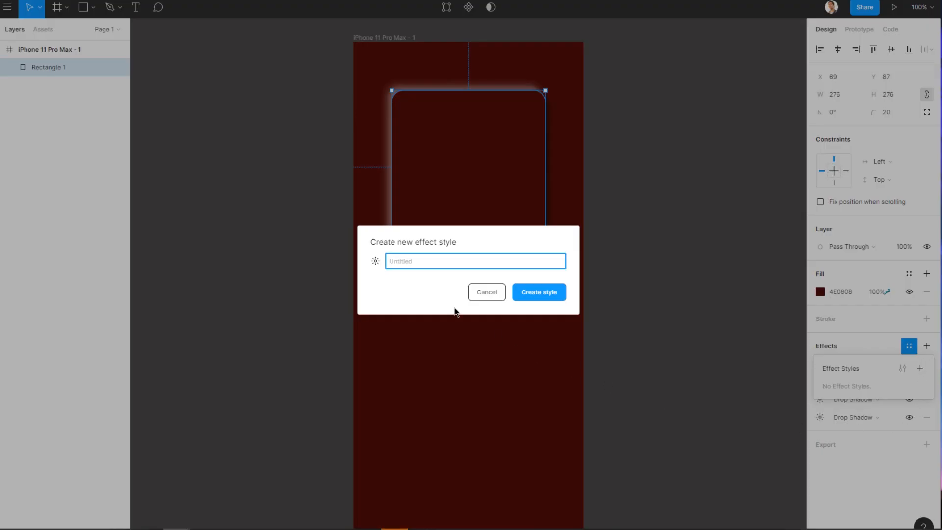
type("Soft Ui")
left_click(542, 292)
left_click(500, 345)
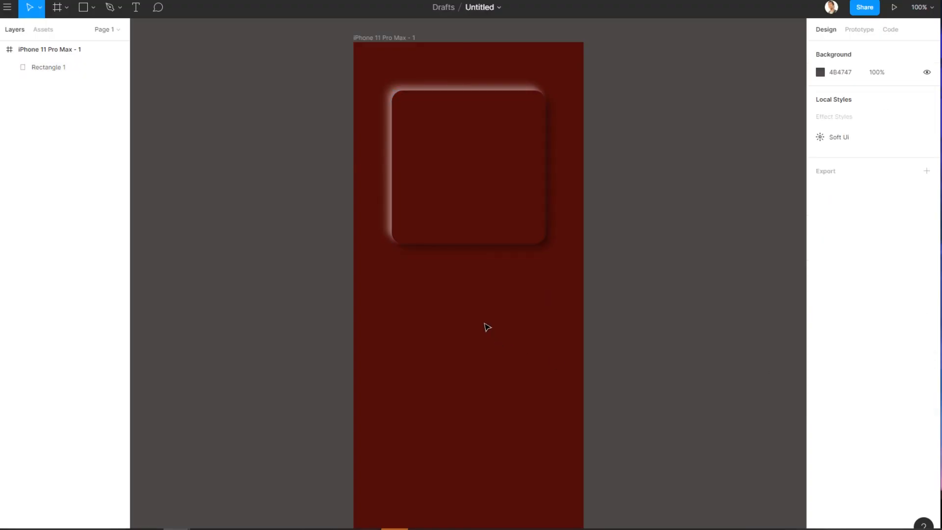
Draw a circle about 112 px in diameter and place it below the card's left side.
left_click(93, 7)
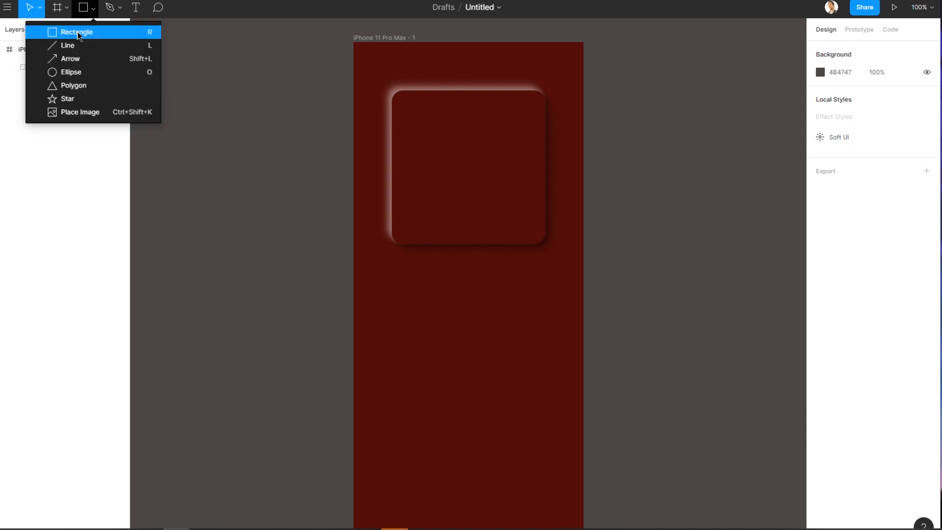
left_click(72, 61)
right_click(89, 8)
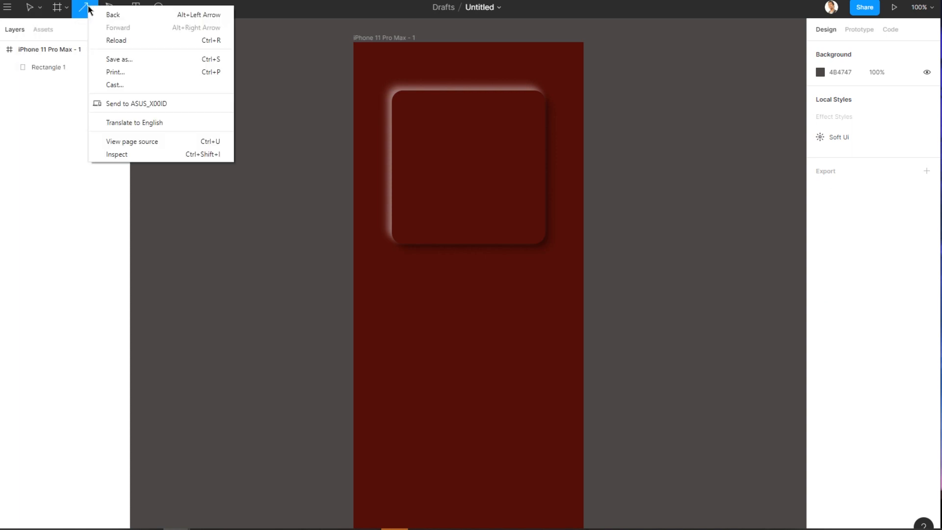
left_click(95, 11)
left_click(85, 74)
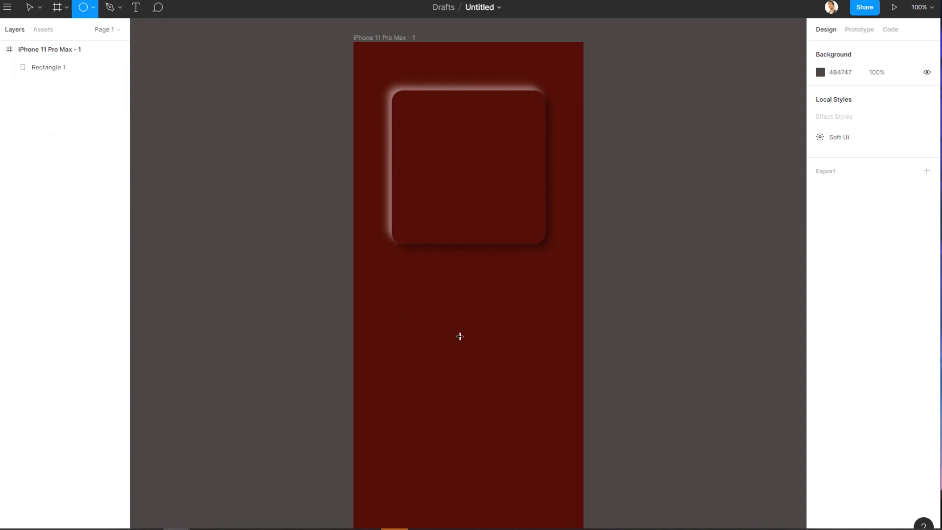
left_click_drag(432, 298, 494, 362)
left_click(546, 374)
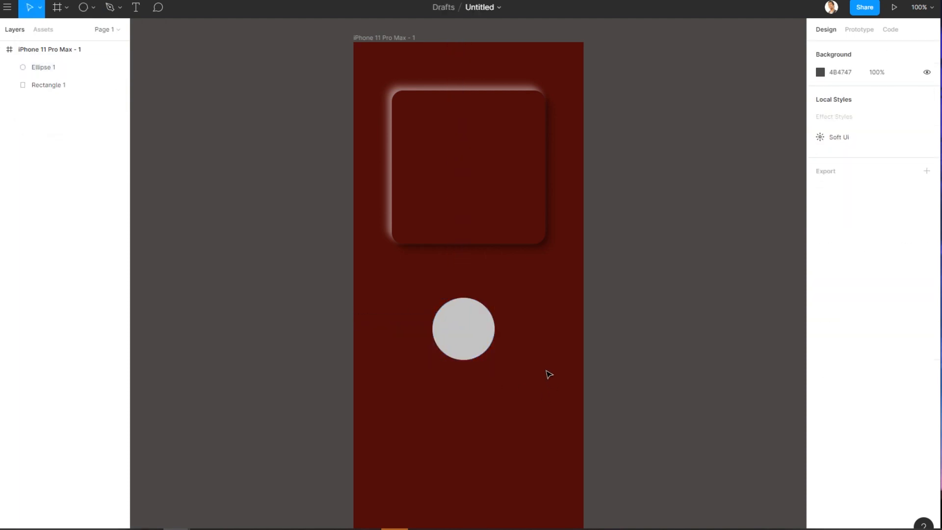
left_click(454, 336)
left_click_drag(454, 336, 407, 316)
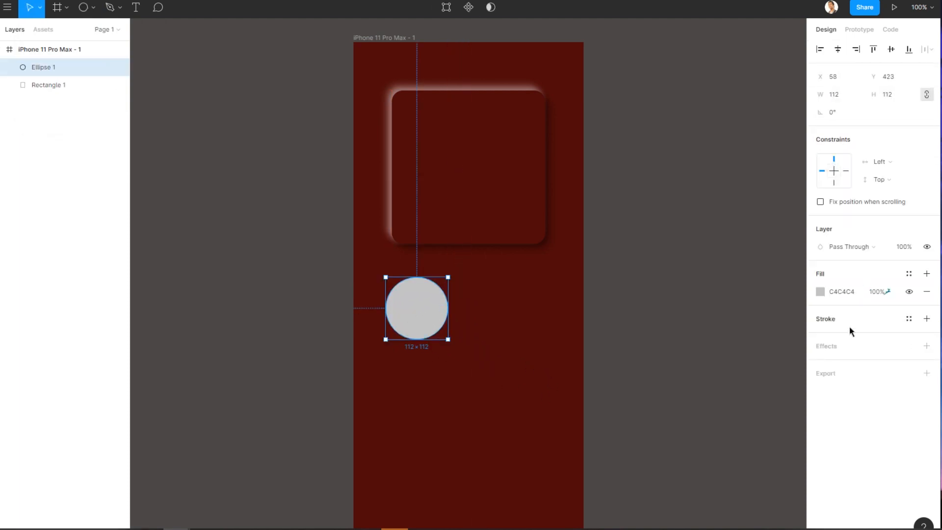
Apply the Soft Ui effect style to the circle.
left_click(927, 346)
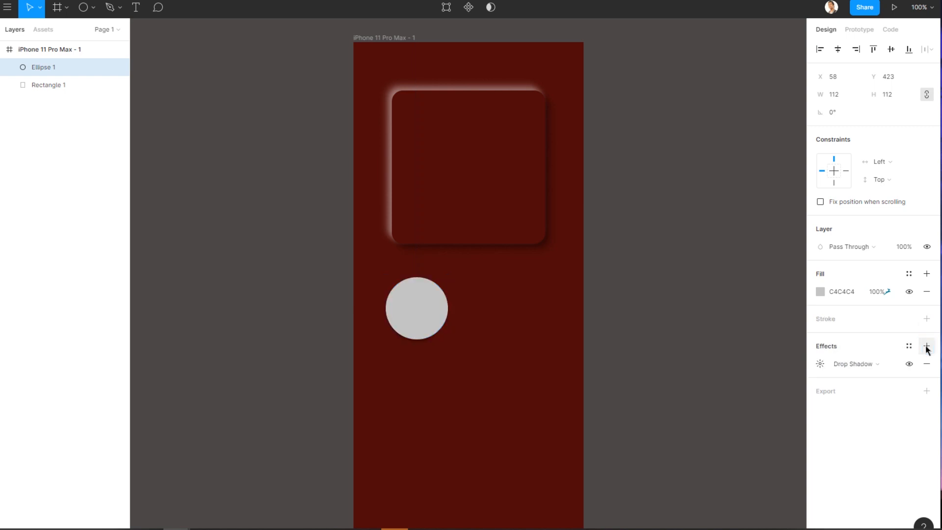
left_click(909, 346)
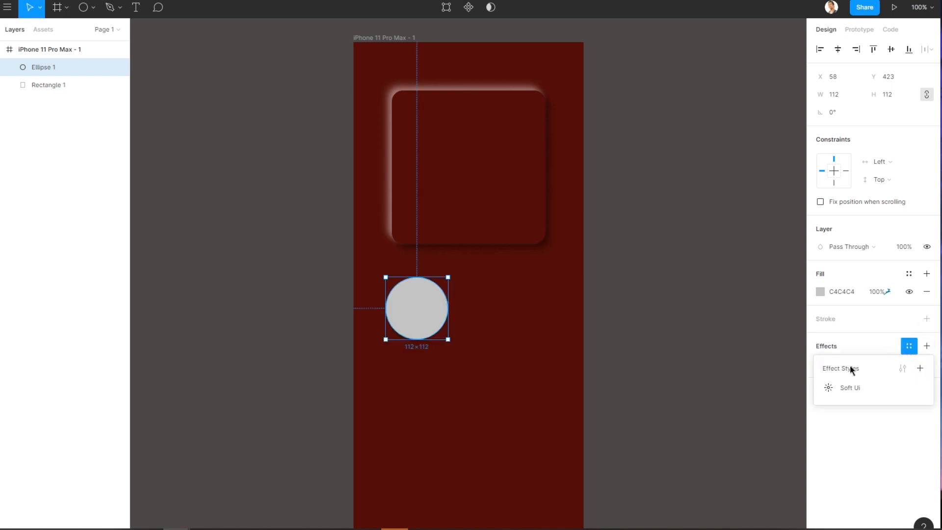
left_click(852, 390)
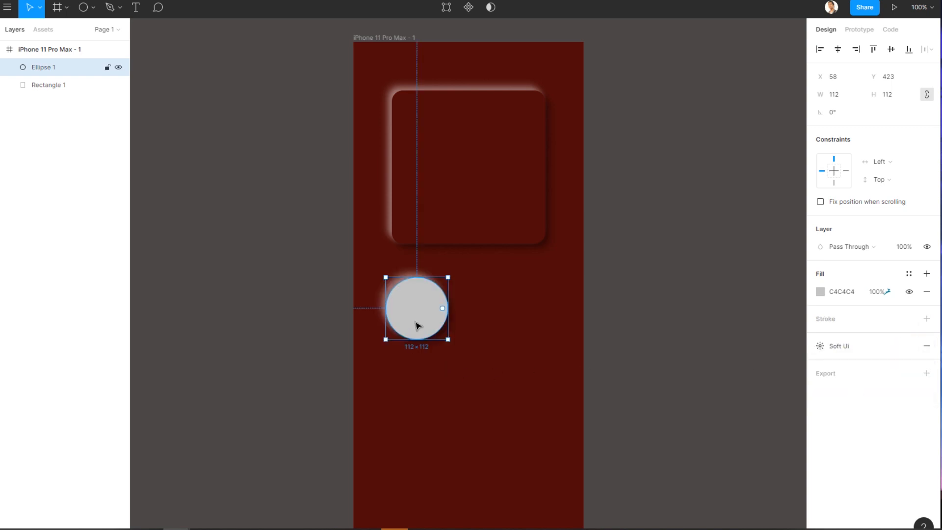
Sample the background's dark red with the eyedropper into the circle's fill.
left_click(815, 290)
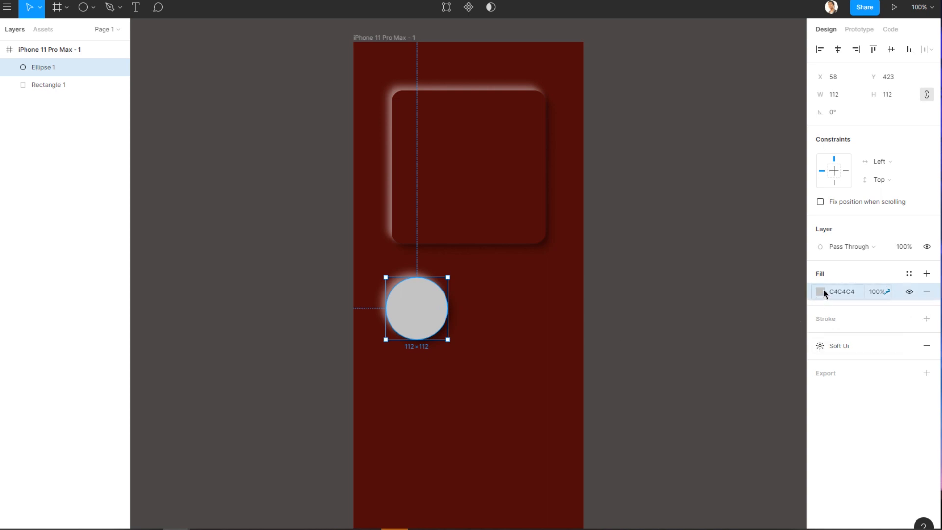
left_click(819, 292)
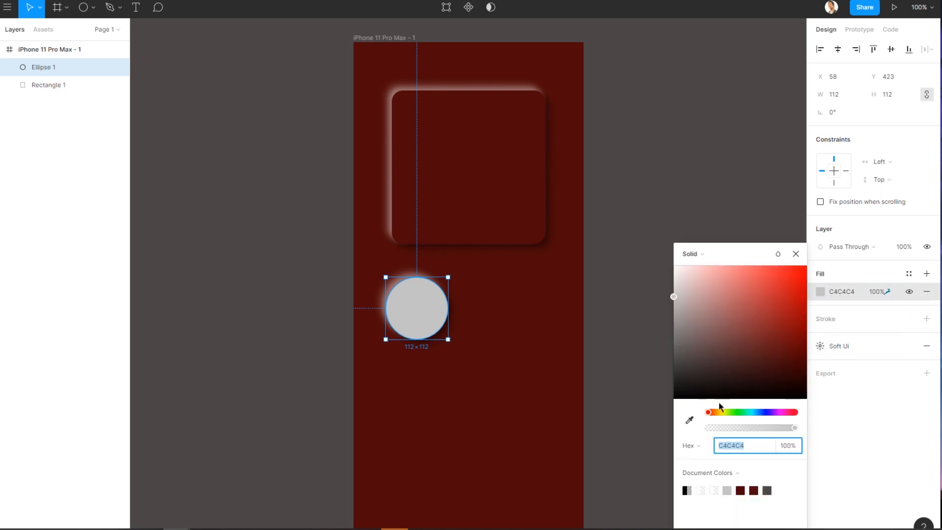
left_click(689, 419)
left_click(525, 319)
left_click(796, 253)
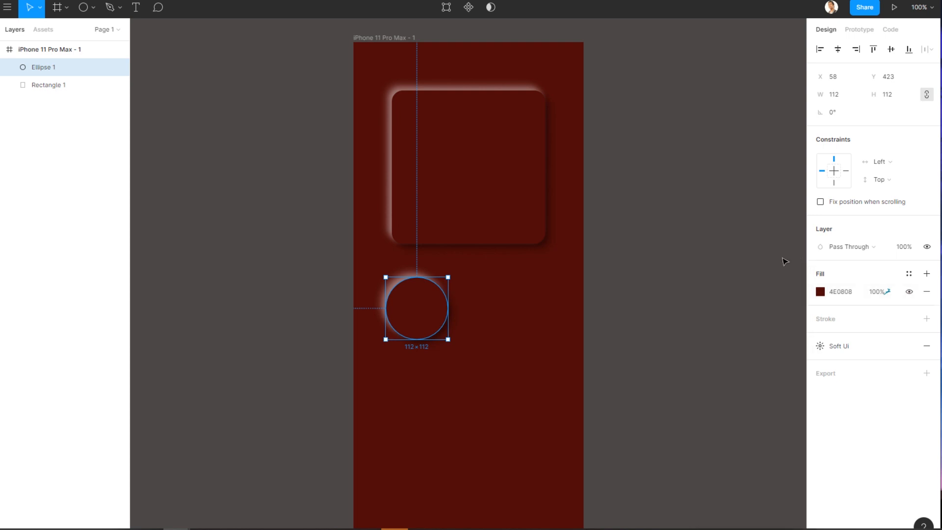
left_click(643, 307)
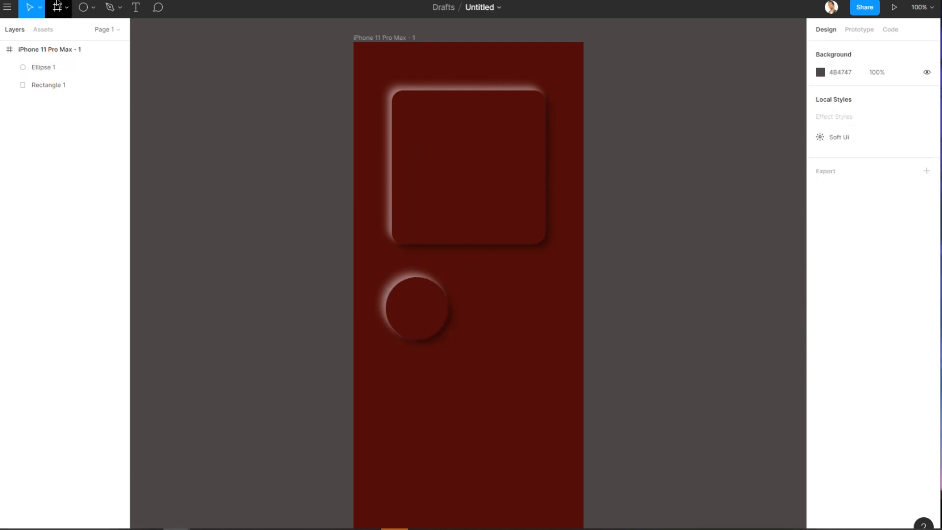
Draw a triangle polygon about 122 px wide to the right of the circle.
left_click(425, 194)
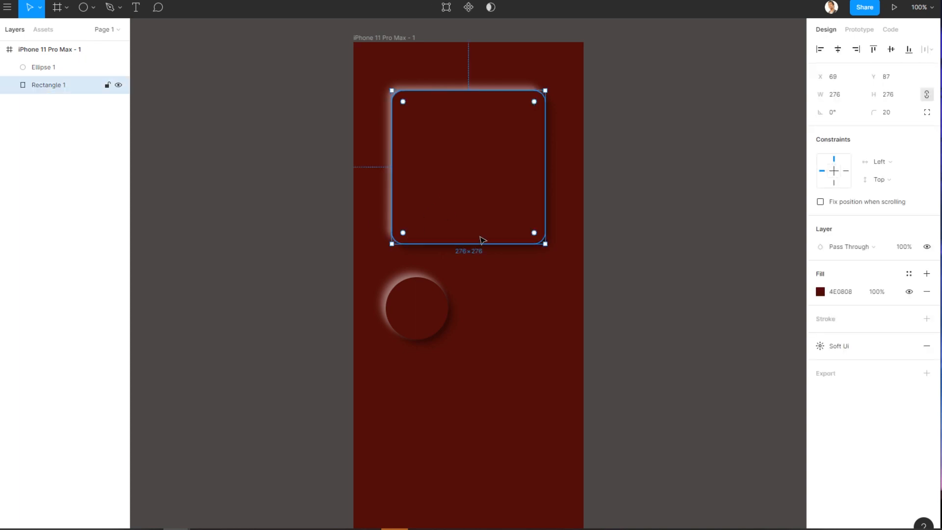
left_click(251, 135)
left_click(93, 7)
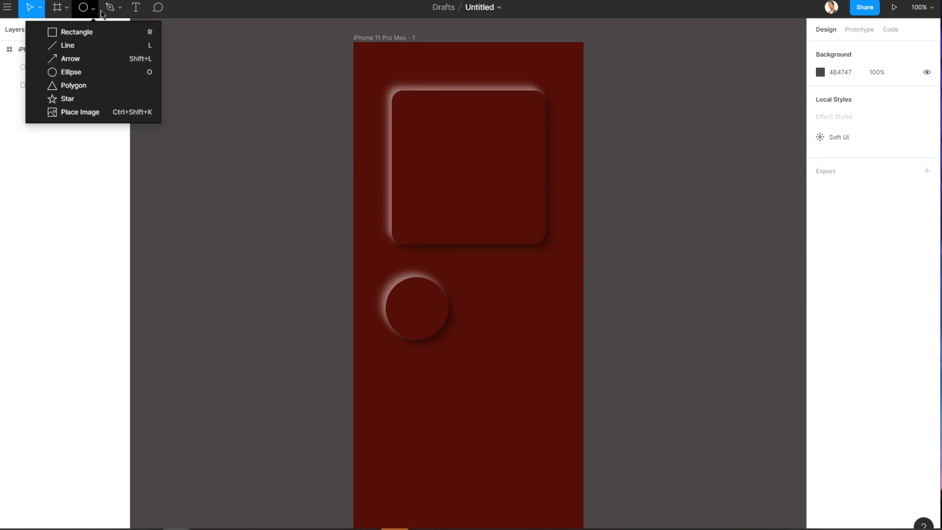
left_click(74, 87)
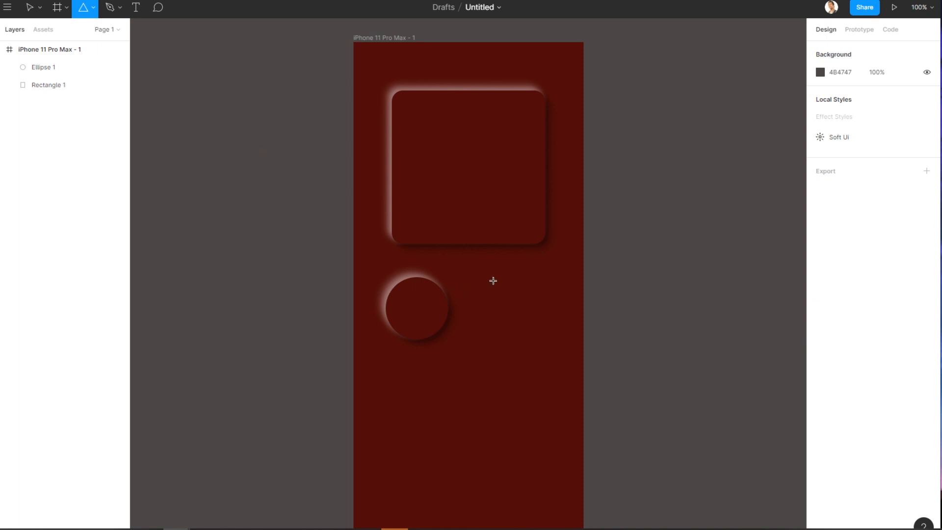
left_click_drag(493, 281, 561, 351)
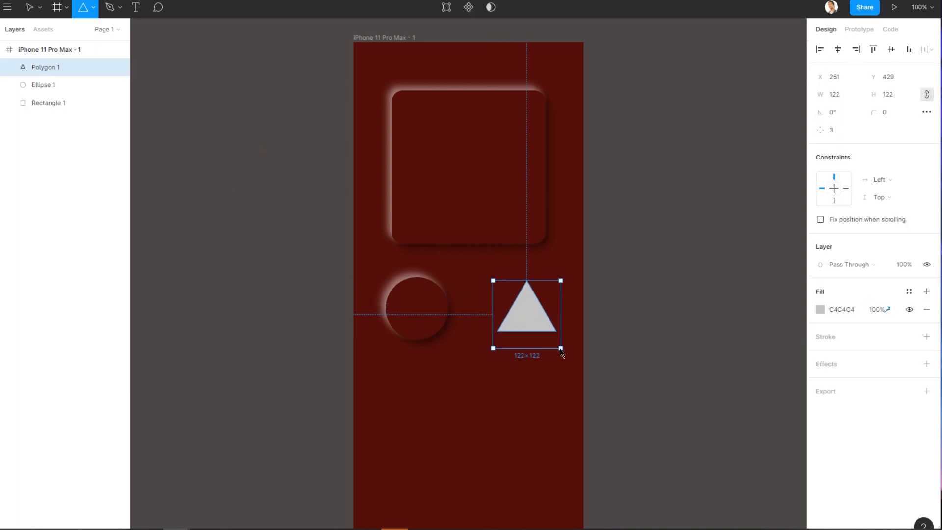
Shift the triangle left beside the circle and apply the Soft Ui effect style to it.
left_click_drag(526, 322, 507, 320)
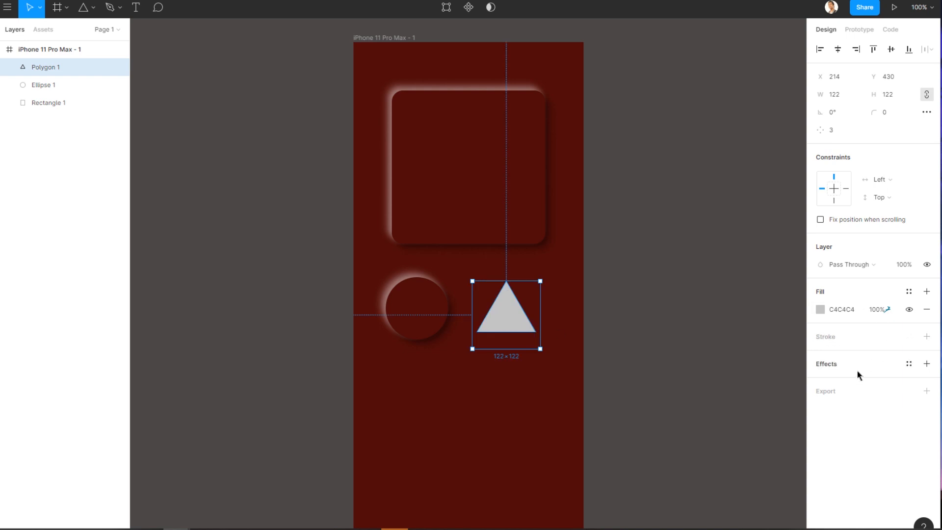
left_click(909, 363)
left_click(843, 404)
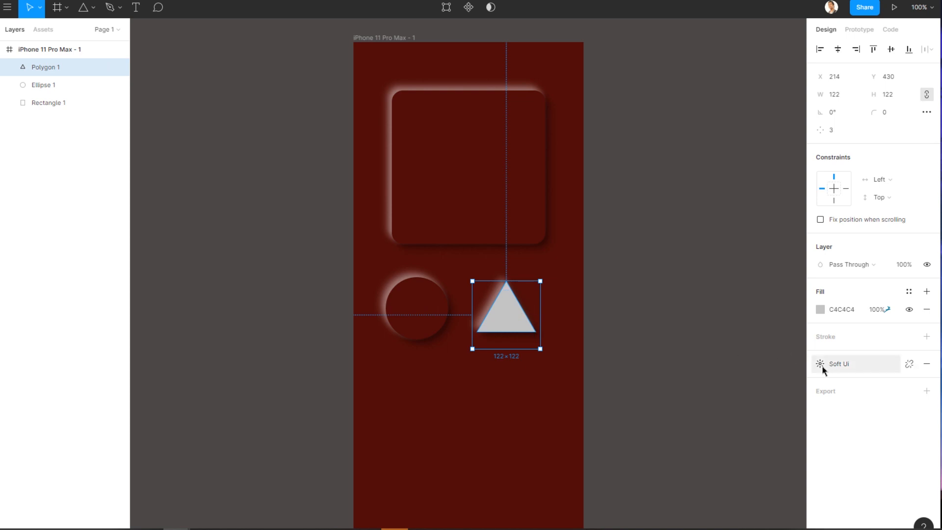
Sample the background's dark red with the eyedropper into the triangle's fill.
left_click(820, 309)
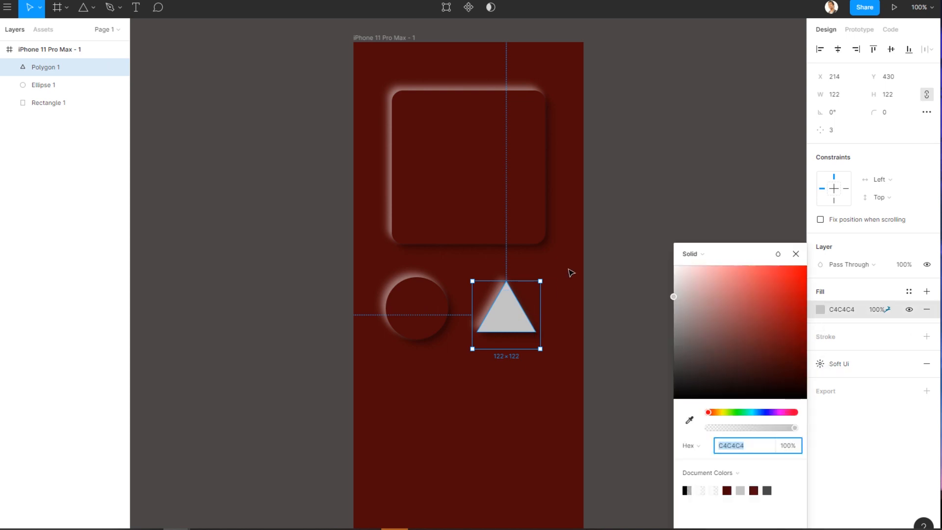
left_click(689, 420)
left_click(548, 262)
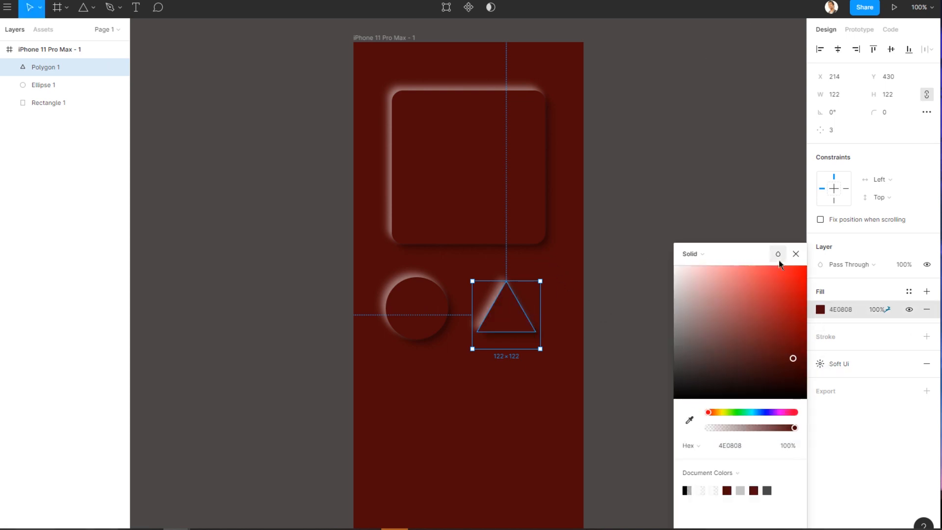
left_click(738, 230)
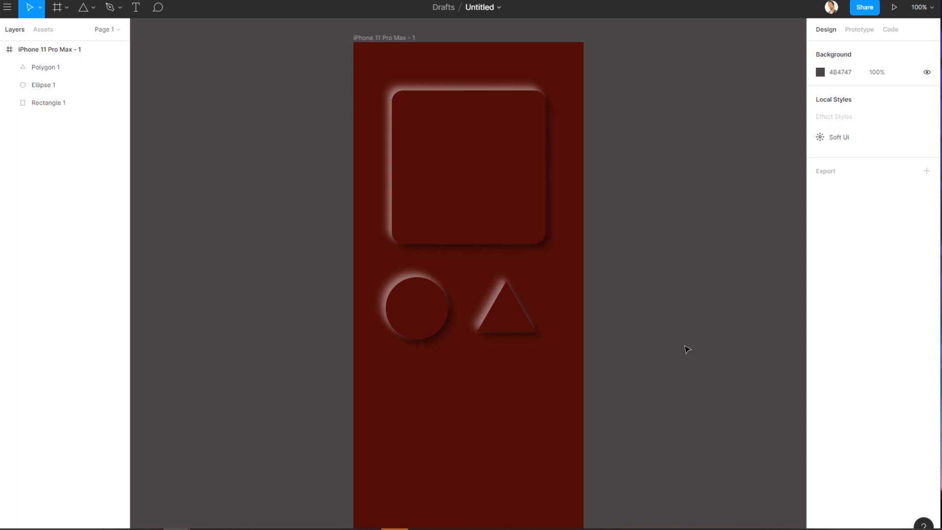
Draw a star about 118 px wide centred below the circle and triangle.
left_click(83, 9)
left_click(93, 8)
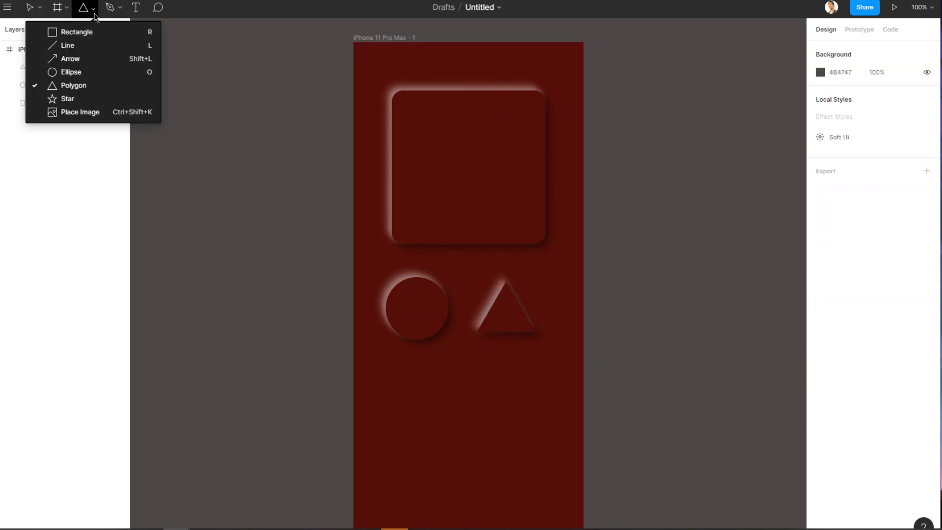
left_click(74, 99)
left_click_drag(442, 374, 507, 441)
left_click_drag(474, 406, 460, 399)
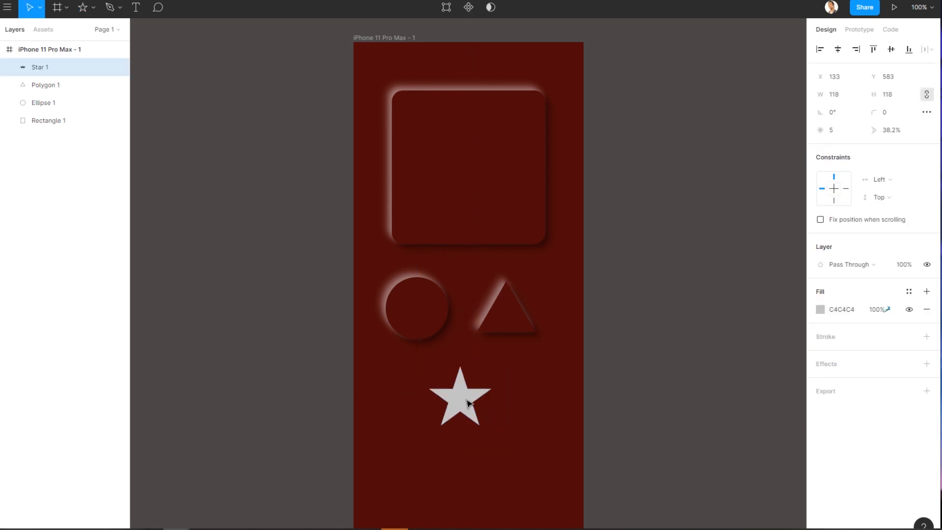
Apply the Soft Ui effect style to the star.
left_click(908, 336)
left_click(907, 336)
left_click(907, 363)
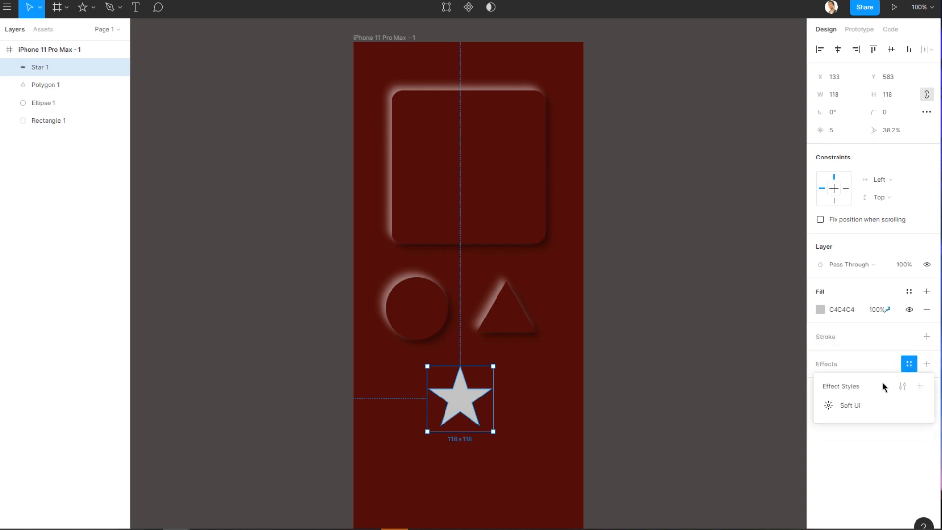
left_click(850, 404)
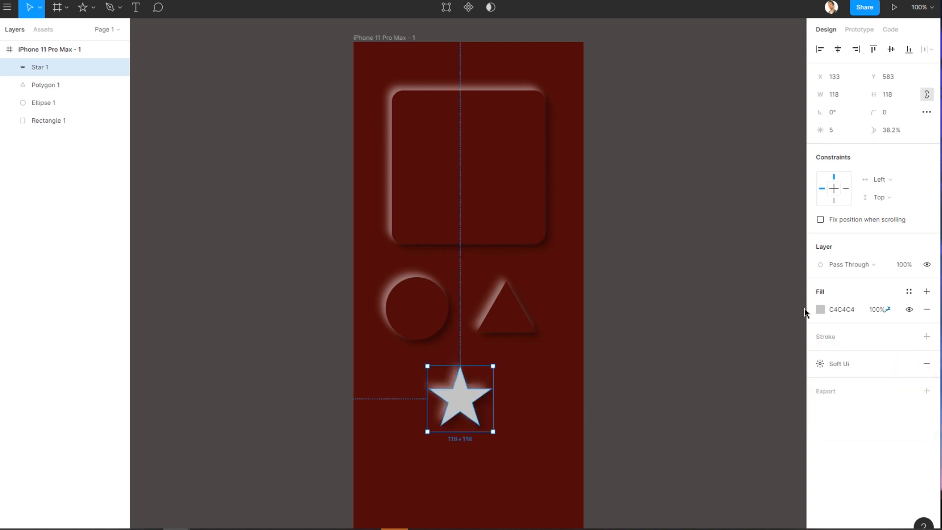
Sample the background's dark red with the eyedropper into the star's fill.
left_click(820, 309)
left_click(689, 420)
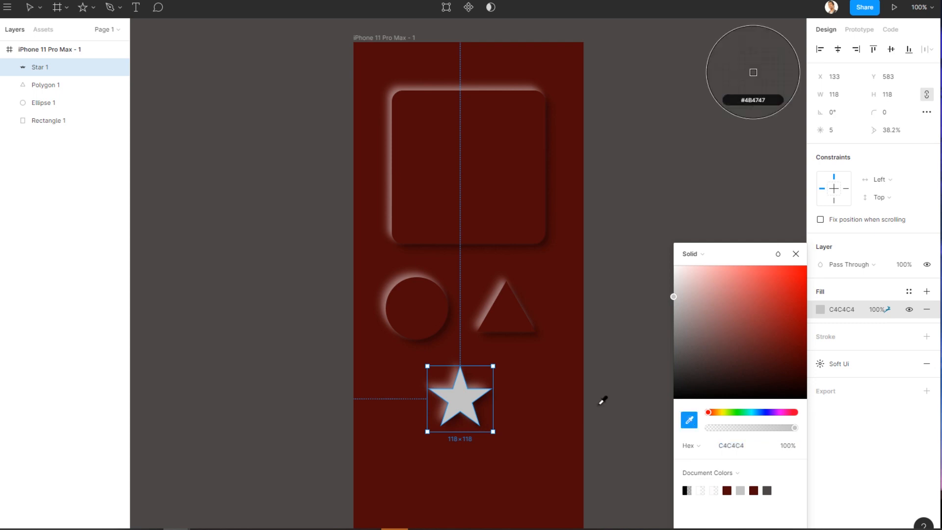
left_click(570, 355)
left_click(796, 254)
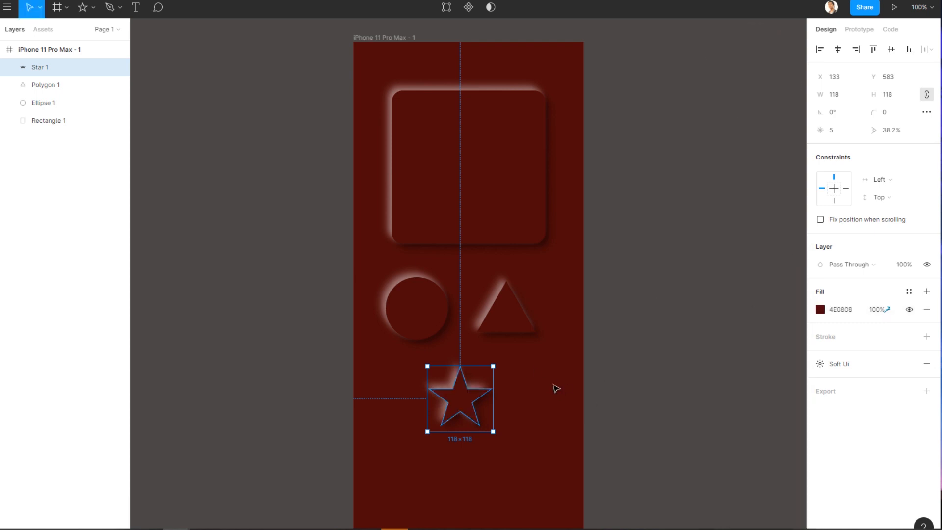
left_click(557, 387)
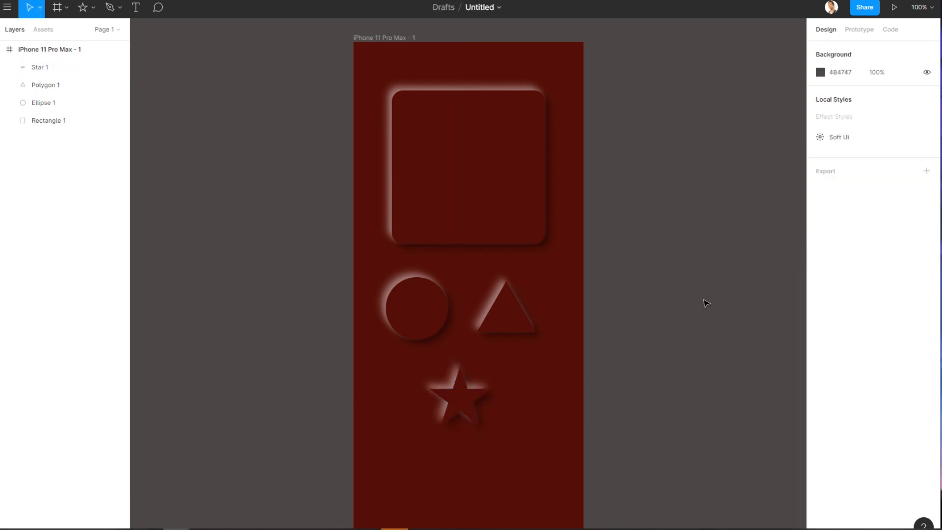